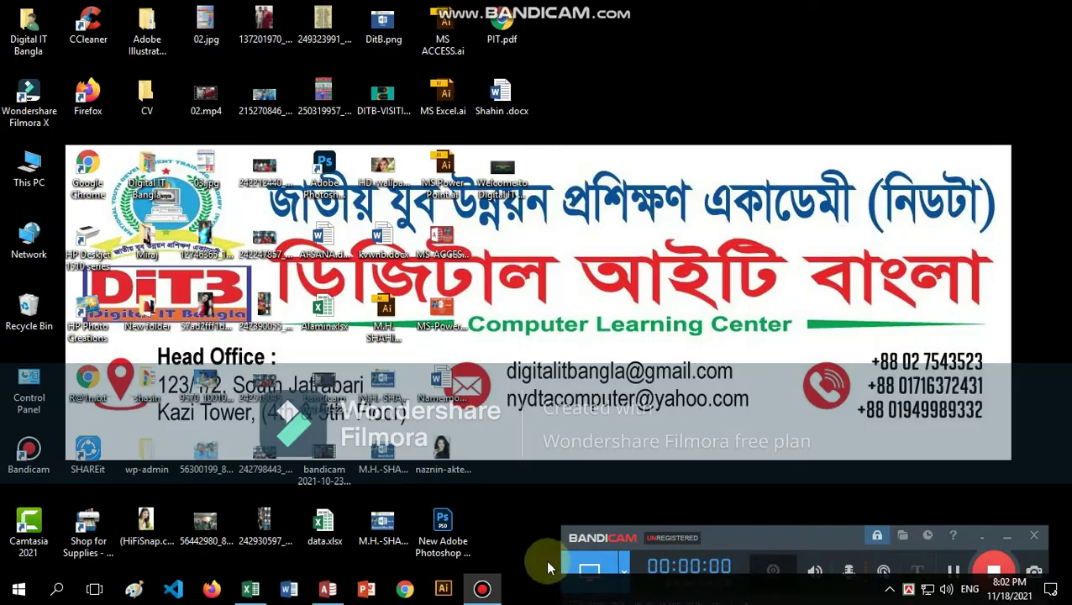
# Switch to the result-sheet workbook listing nine subjects and the grade-point scale.
pyautogui.click(250, 590)
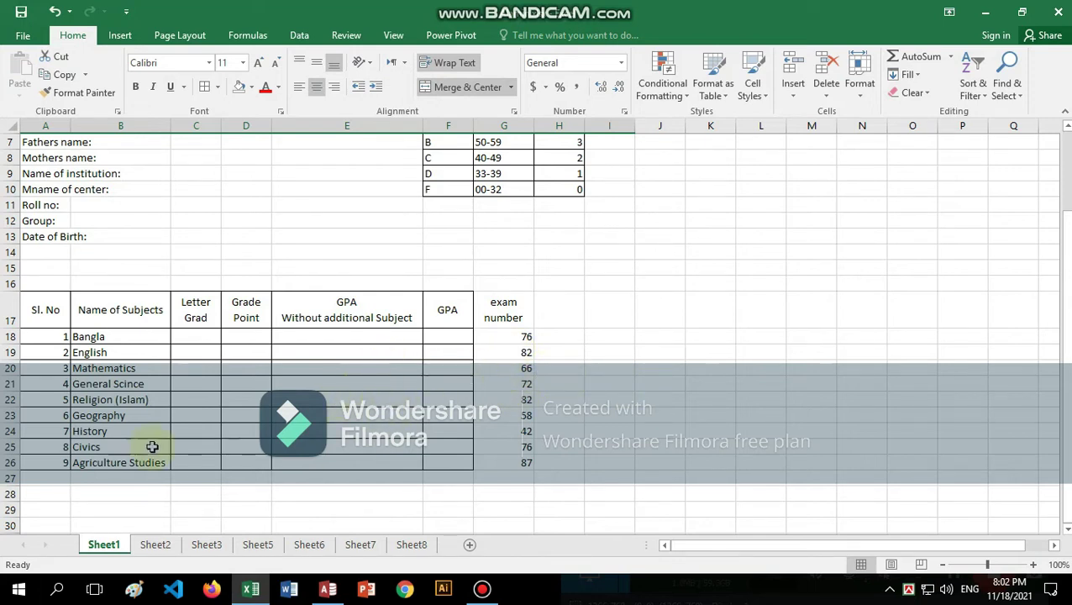
pyautogui.scroll(2, 176, 369)
pyautogui.scroll(-1, 176, 369)
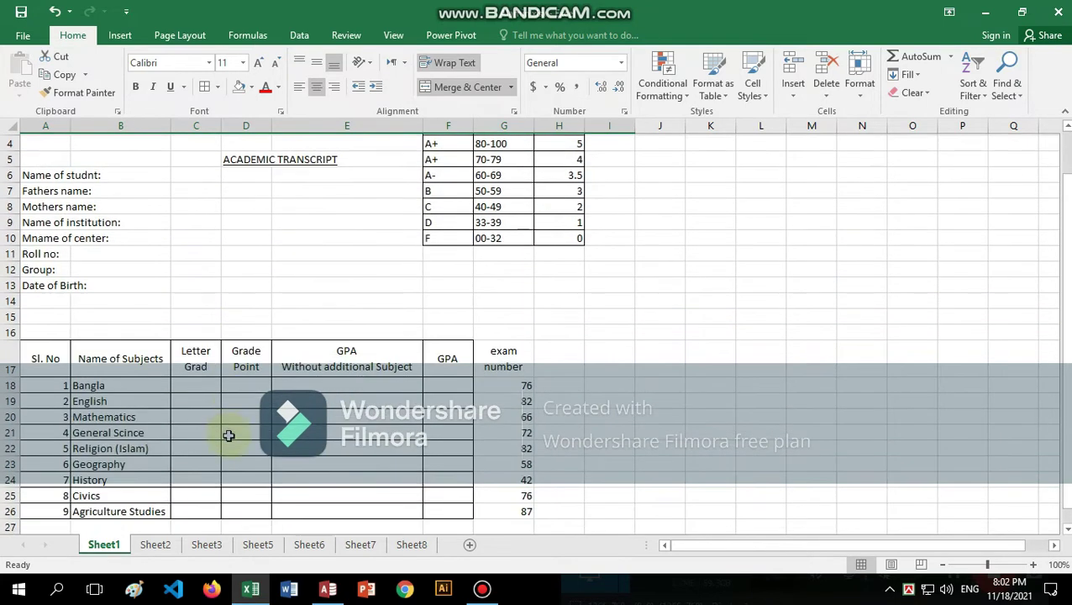
pyautogui.scroll(-2, 168, 435)
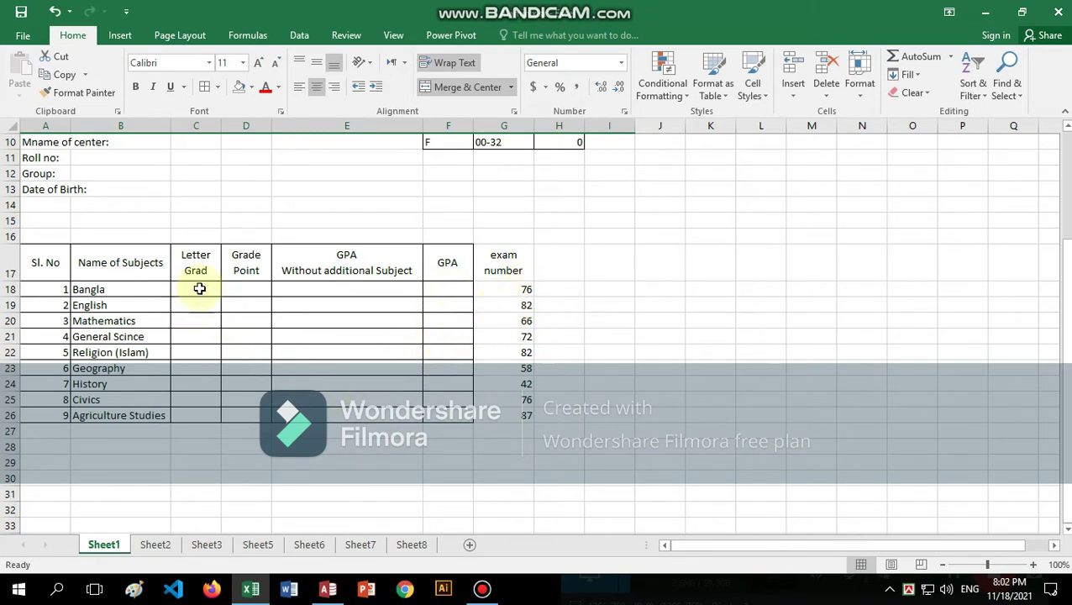
pyautogui.scroll(1, 487, 364)
pyautogui.scroll(-1, 496, 363)
pyautogui.scroll(2, 471, 328)
# In C18, begin =if(G18>=80,"A+",if(G18 for Bangla's letter grade.
pyautogui.click(201, 288)
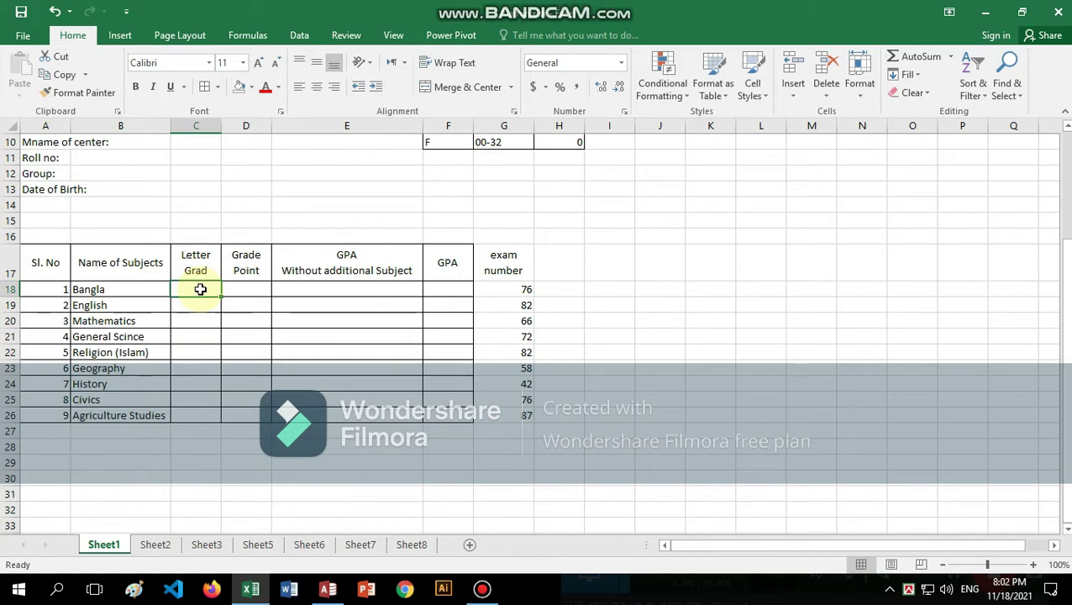
pyautogui.write('=')
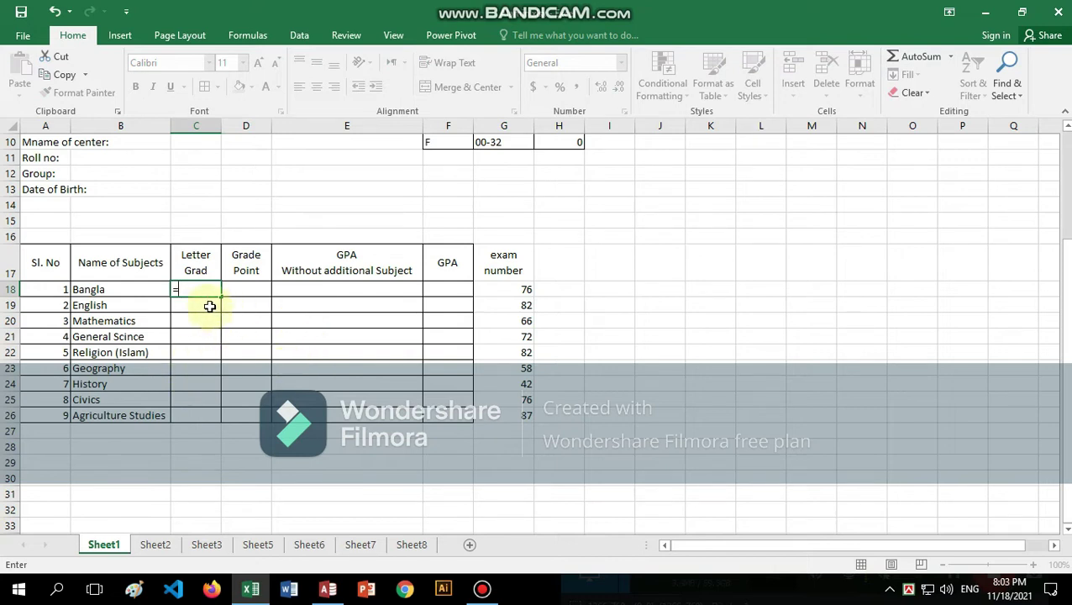
pyautogui.write('i')
pyautogui.write('f')
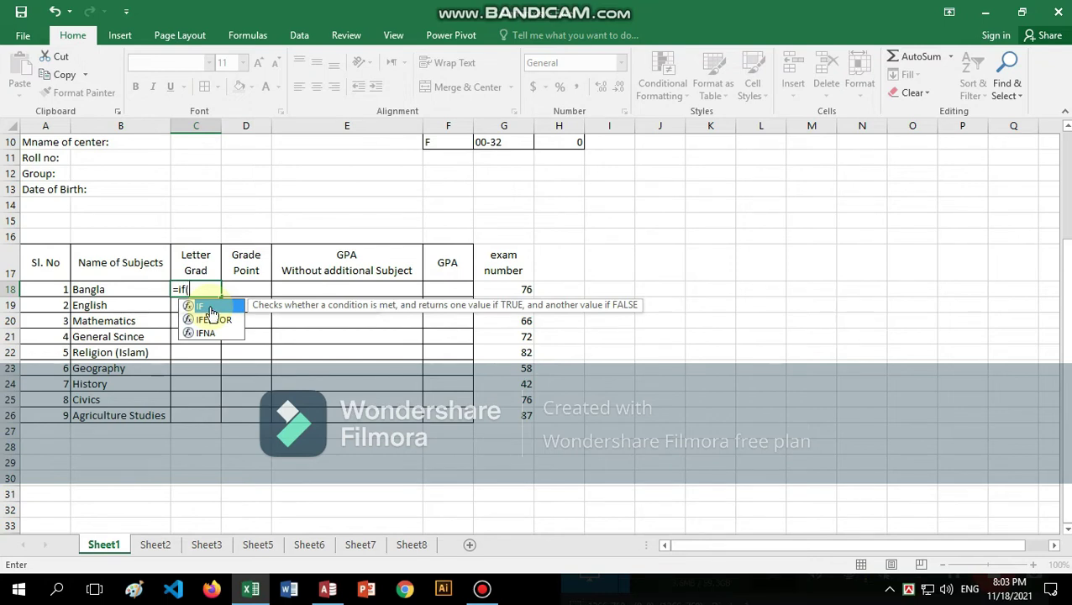
pyautogui.write('(')
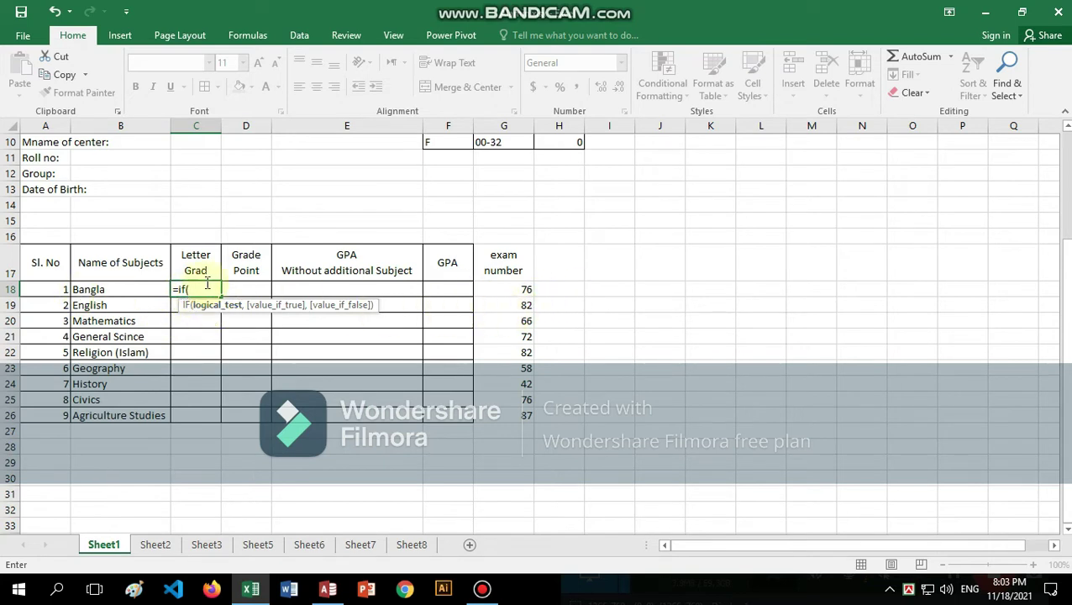
pyautogui.click(497, 290)
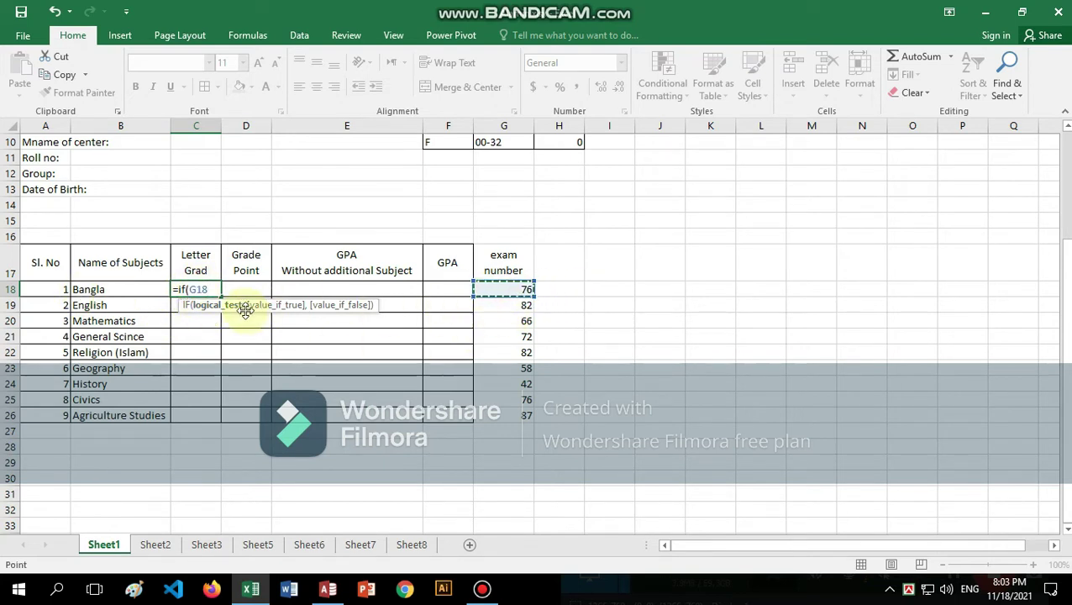
pyautogui.write('>=')
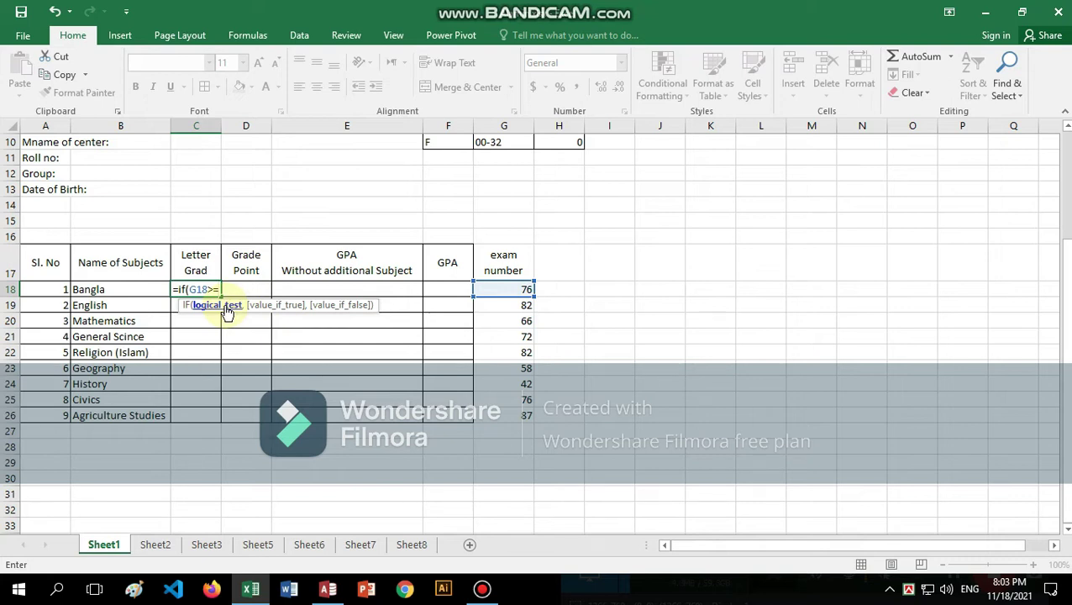
pyautogui.write('80')
pyautogui.write(',"A+"')
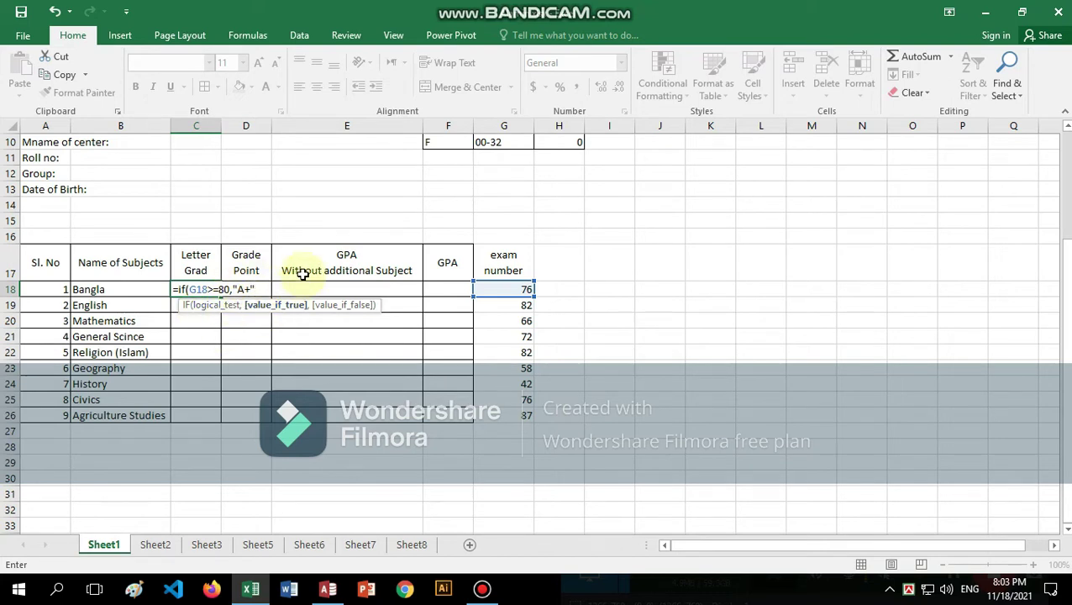
pyautogui.write(',')
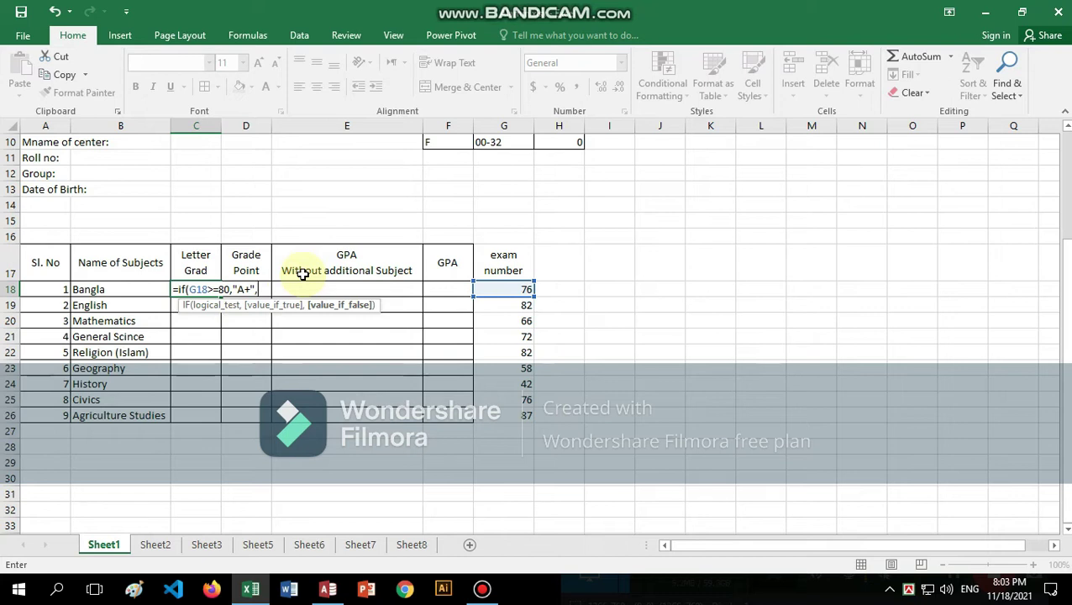
pyautogui.write('if(')
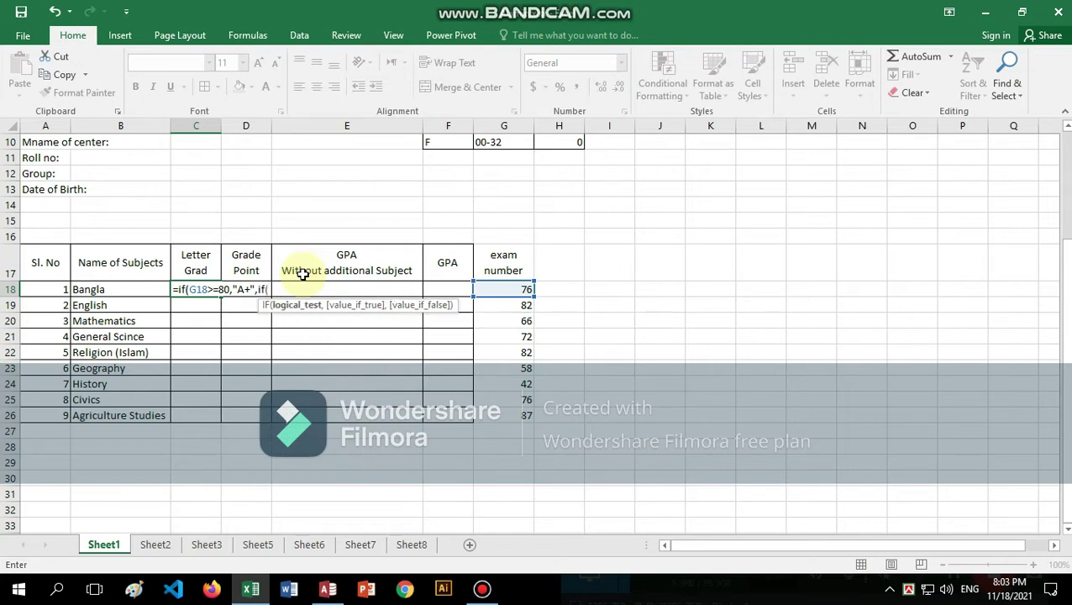
pyautogui.click(491, 290)
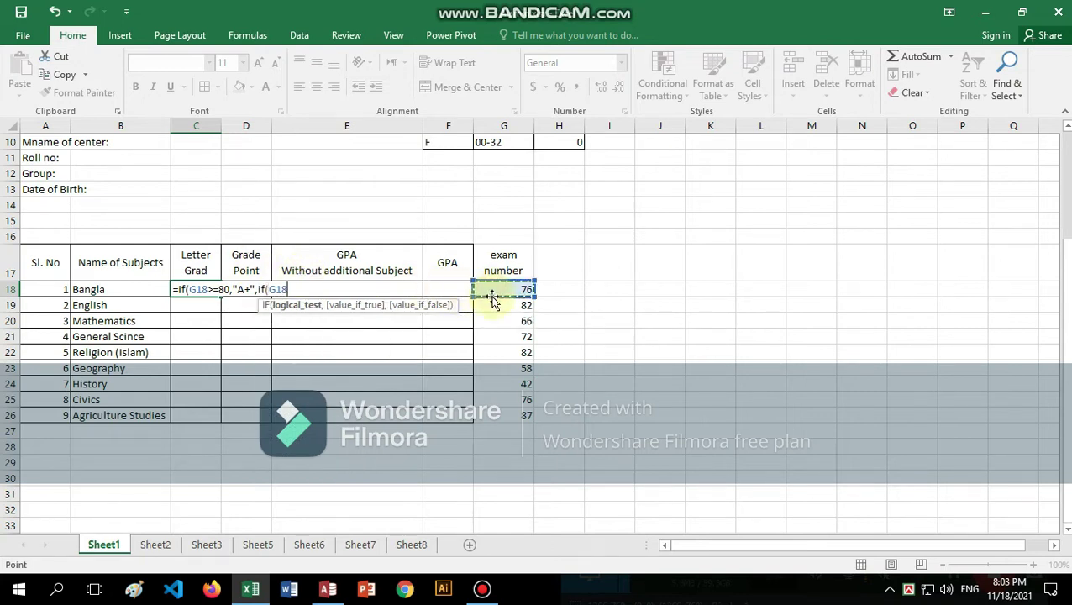
# Extend the C18 formula with A for G18<=70, A- for G18>=60 and B for G18>=50.
pyautogui.write('<=')
pyautogui.write('7')
pyautogui.write('0')
pyautogui.write(',')
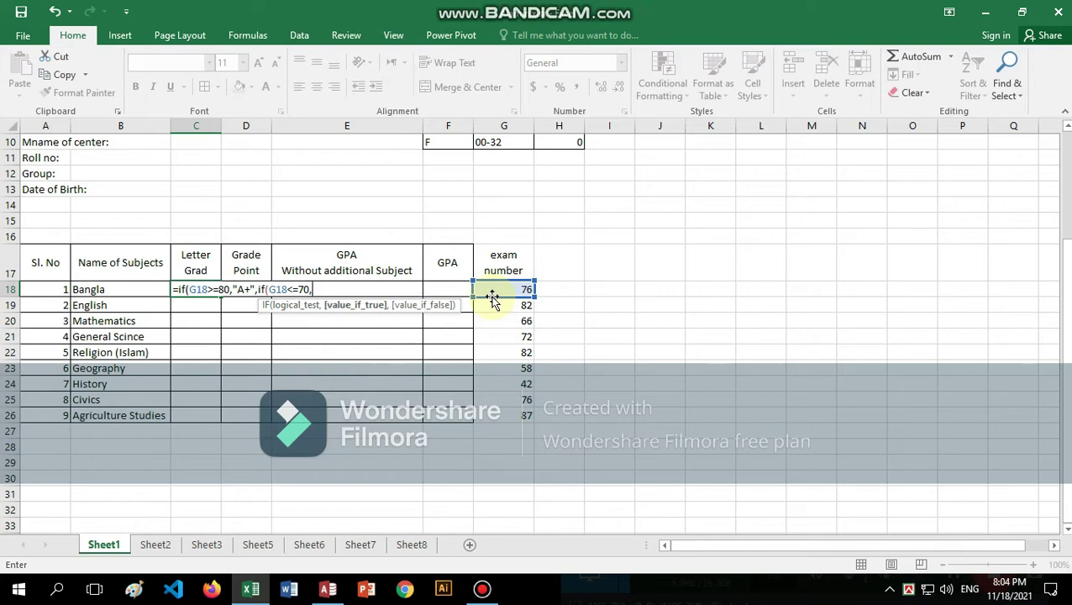
pyautogui.write('"A"')
pyautogui.write(',')
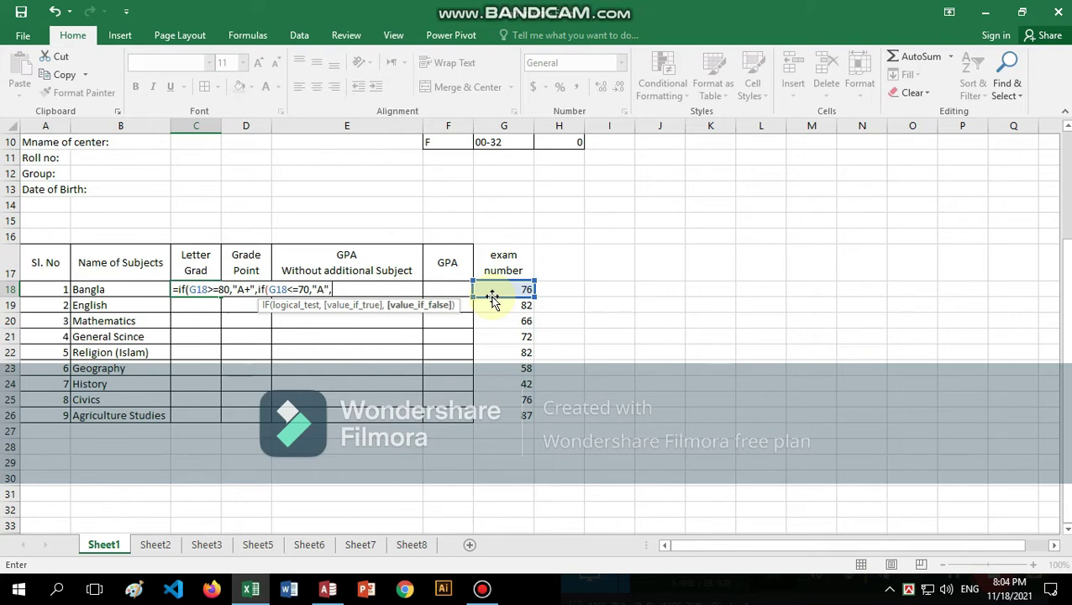
pyautogui.write('if(')
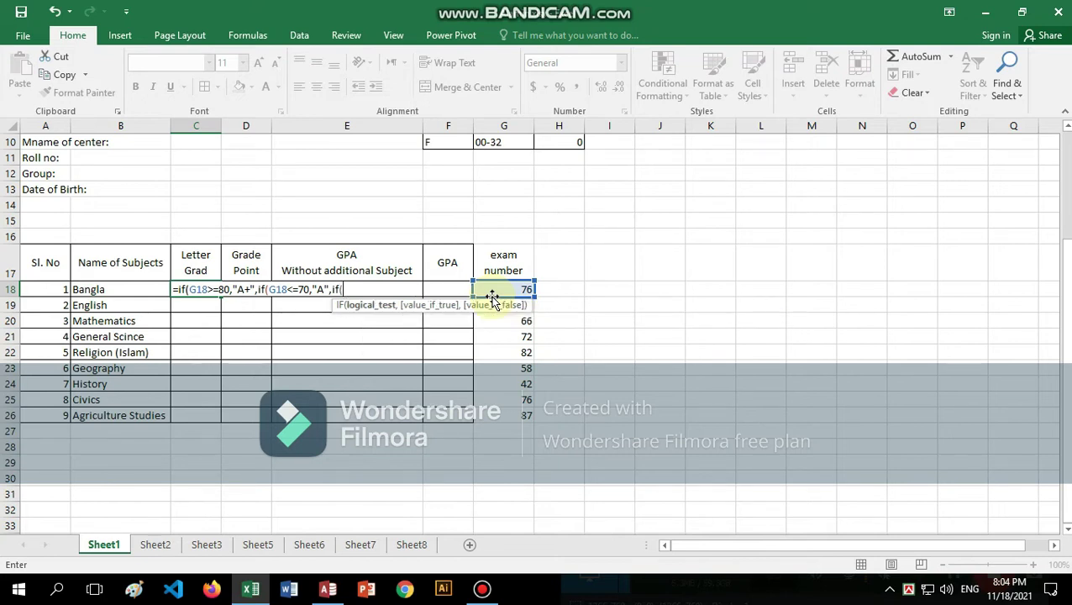
pyautogui.click(512, 288)
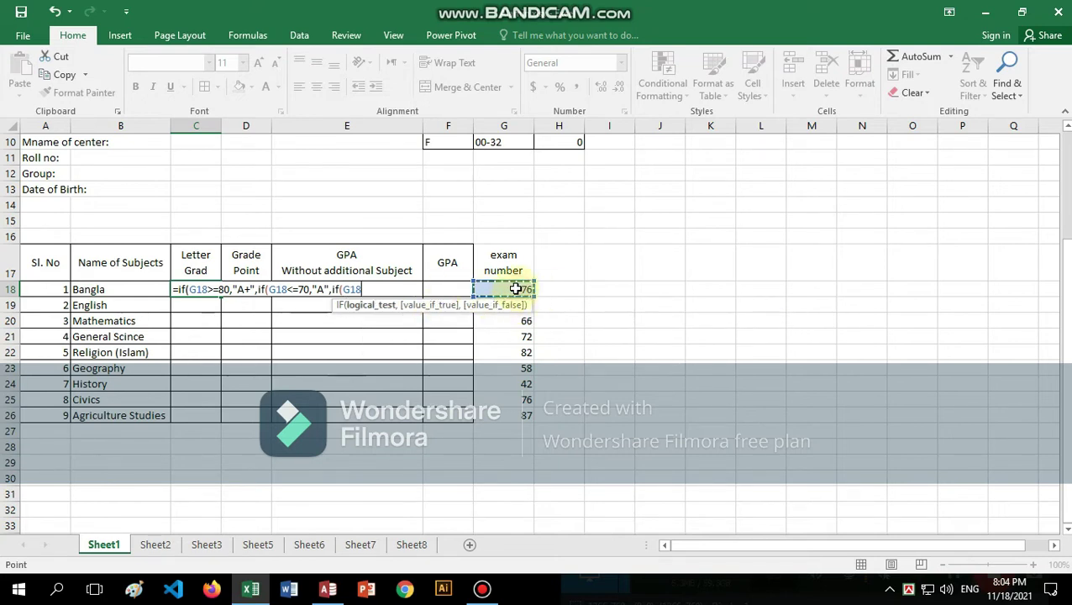
pyautogui.write('>=')
pyautogui.write('60')
pyautogui.write(',"A-",if(')
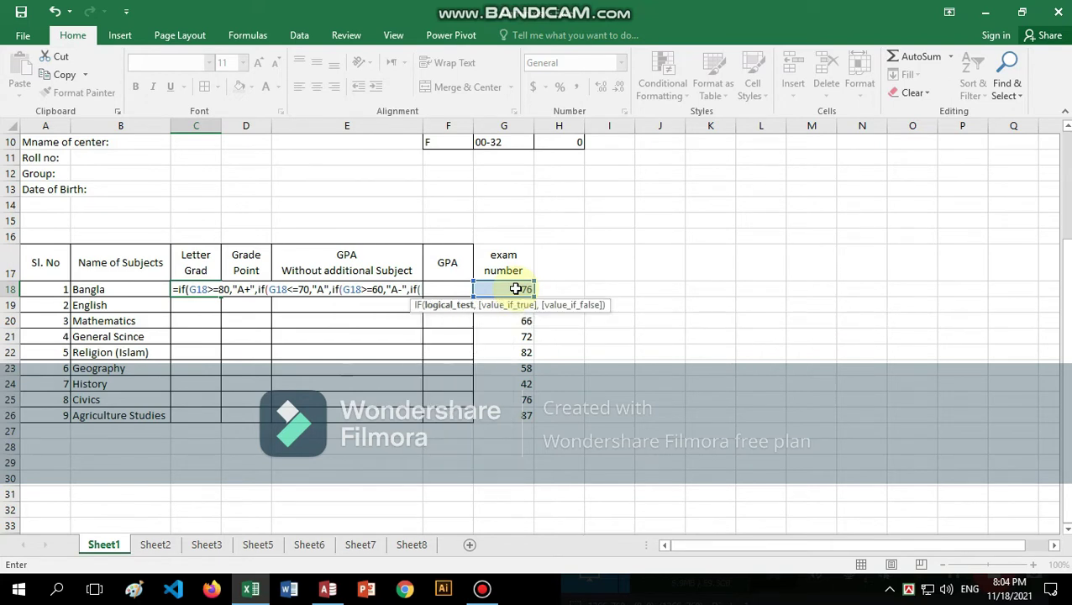
pyautogui.click(514, 289)
pyautogui.write('>=')
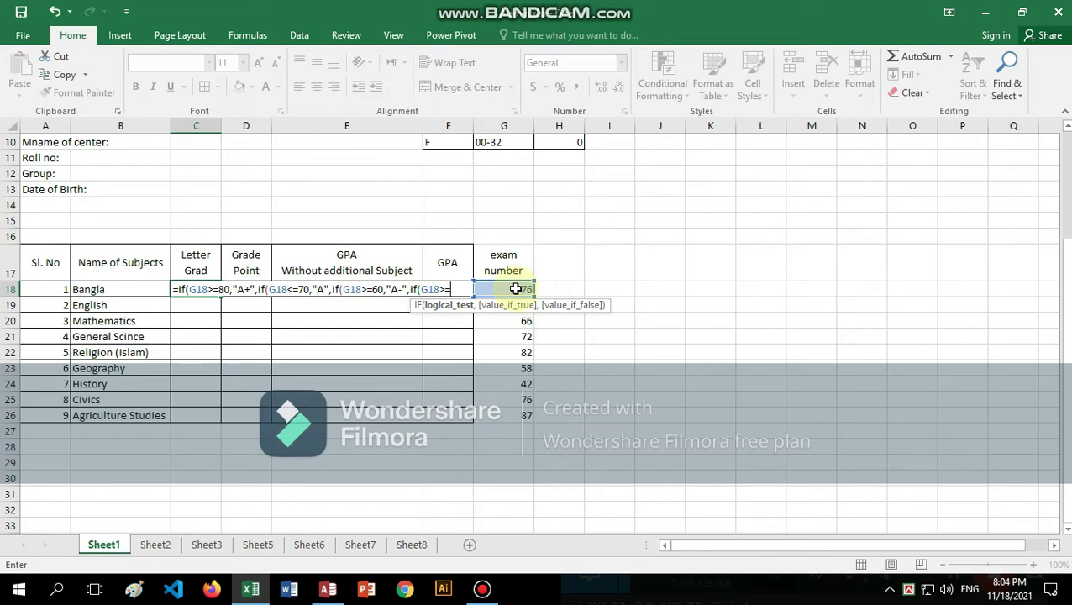
pyautogui.write('50')
pyautogui.write(',"')
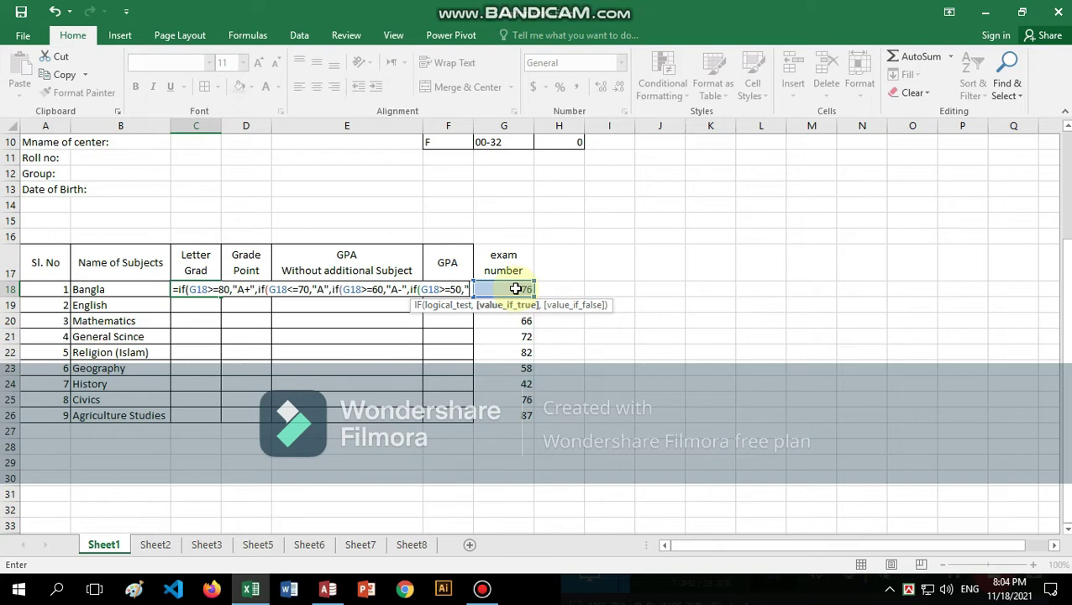
pyautogui.write('B",')
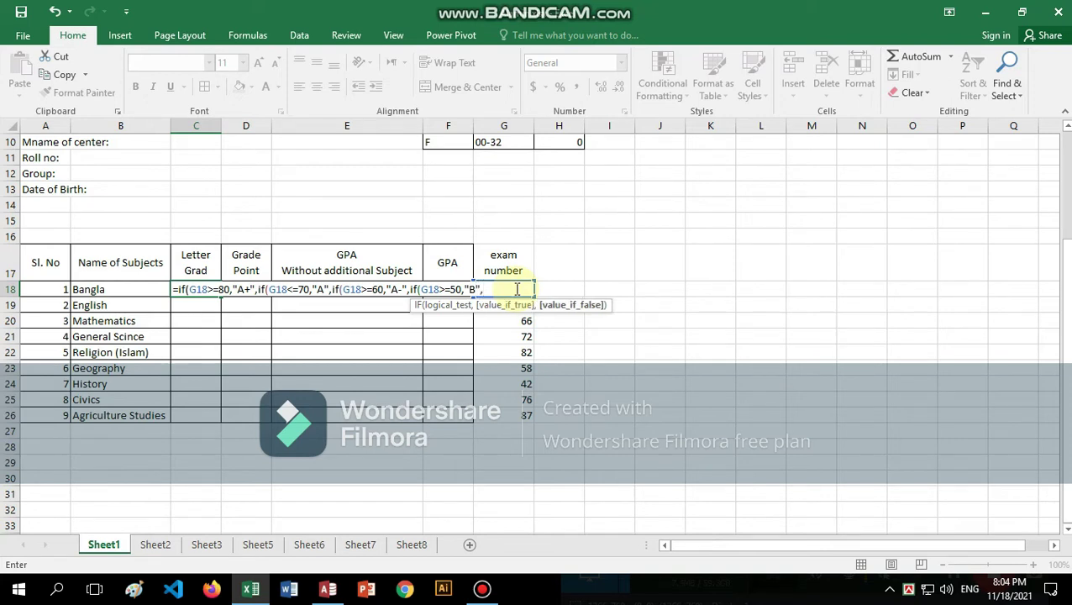
pyautogui.write('if(')
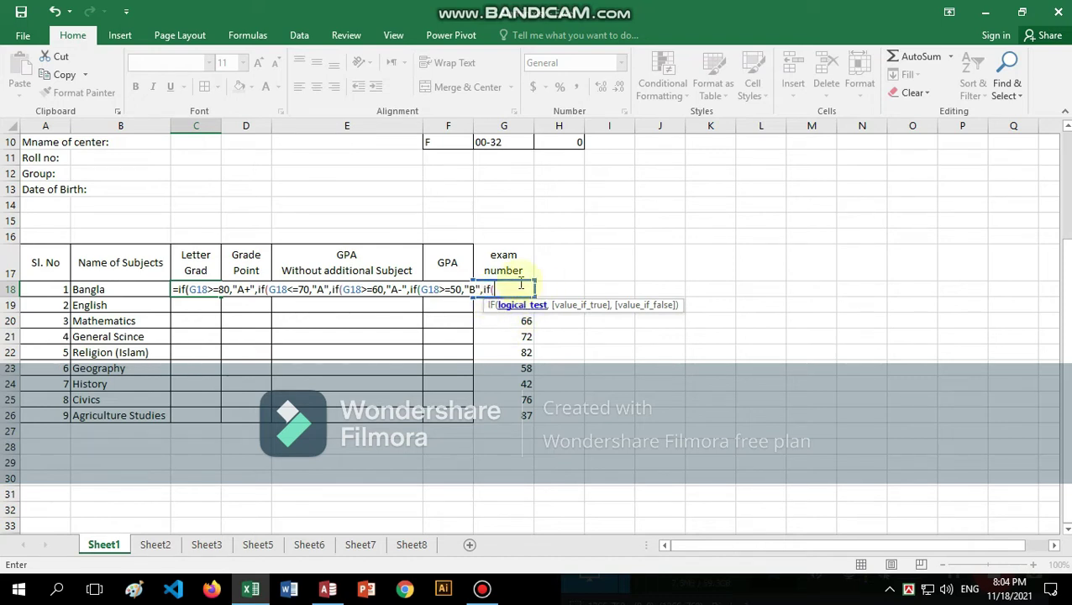
# Add C for G18>=40 and D for G18>=33 to the C18 formula, opening another IF.
pyautogui.click(515, 289)
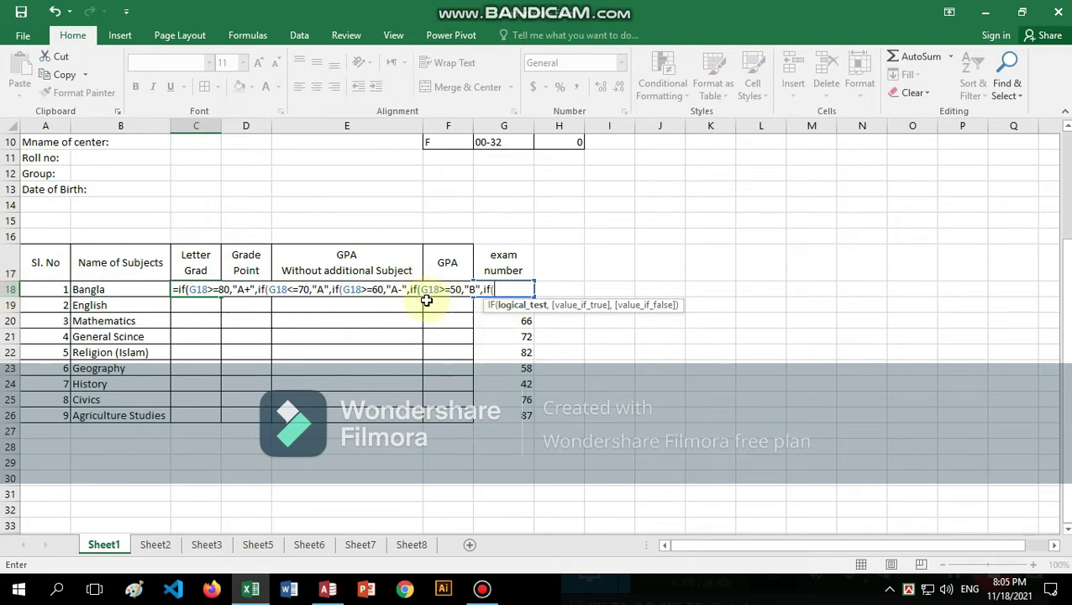
pyautogui.write('g')
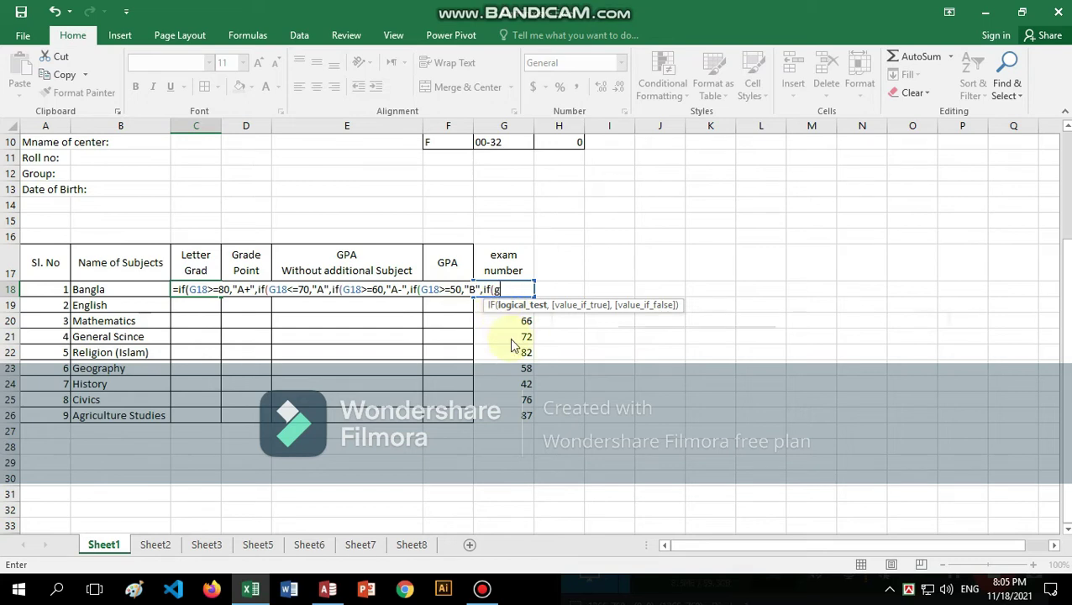
pyautogui.write('18')
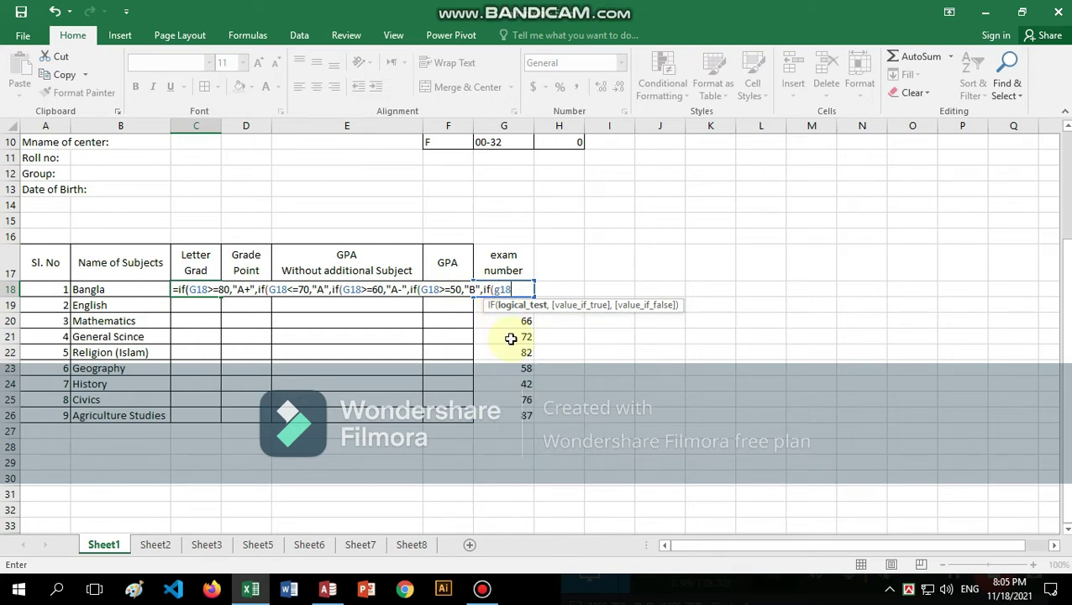
pyautogui.write('4')
pyautogui.press('BackSpace')
pyautogui.write(',')
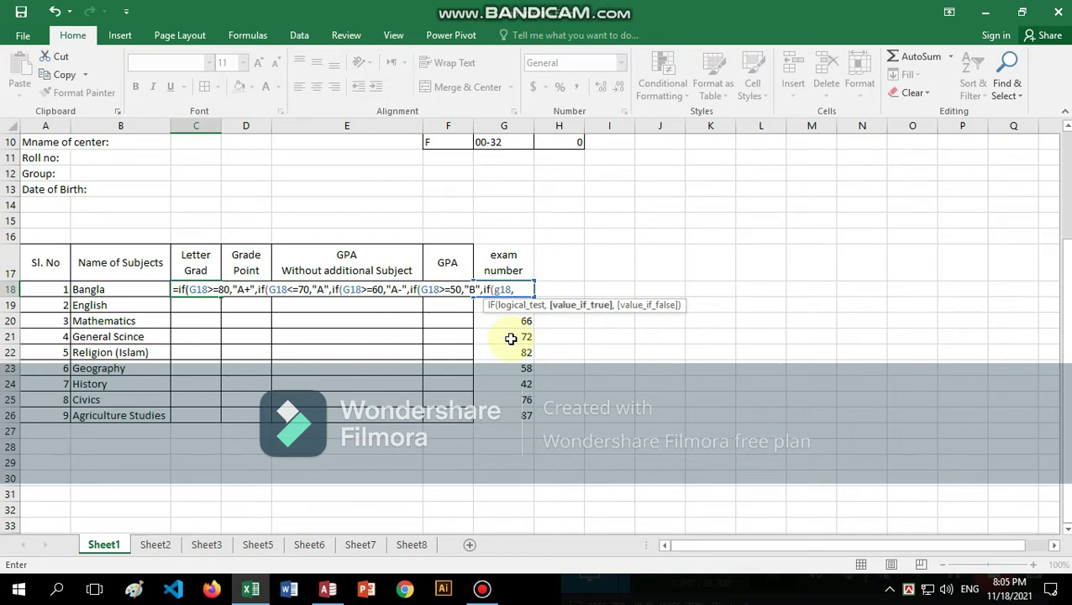
pyautogui.press('BackSpace')
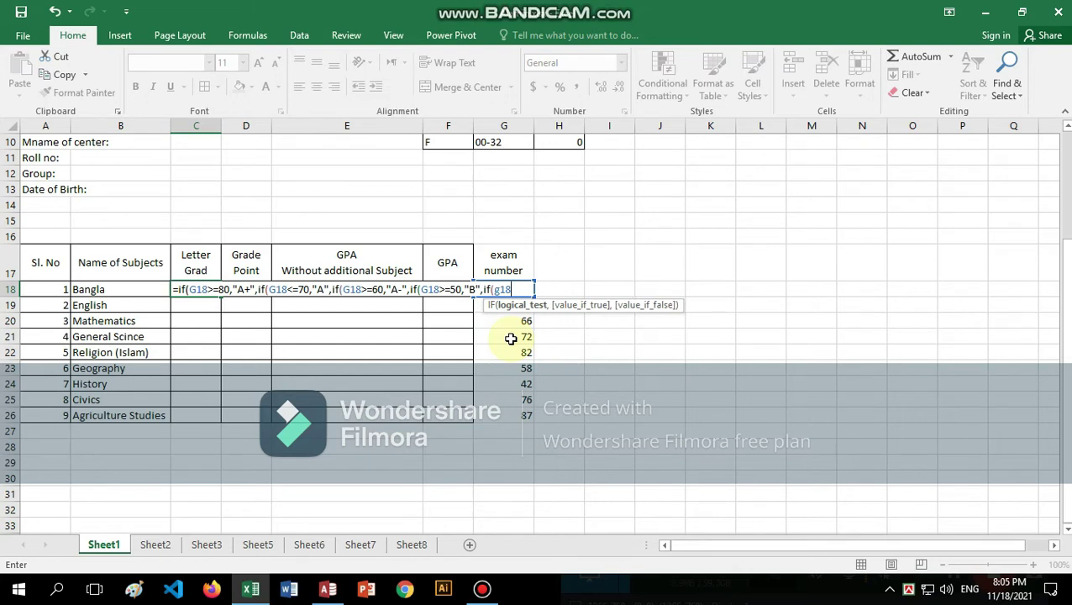
pyautogui.write('>=')
pyautogui.write('40')
pyautogui.write(',"')
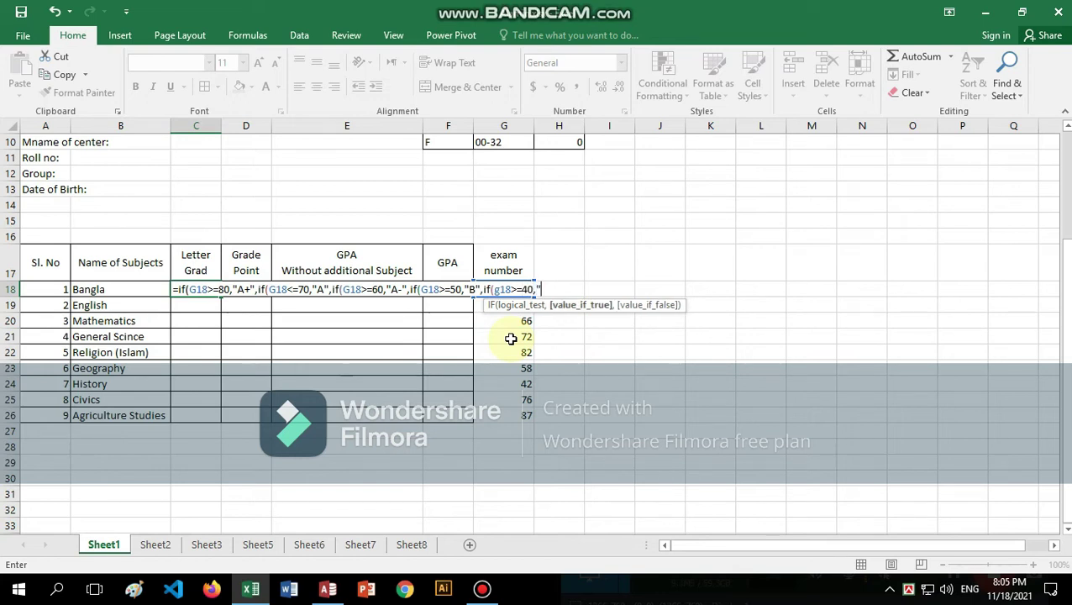
pyautogui.write('C"')
pyautogui.write(',')
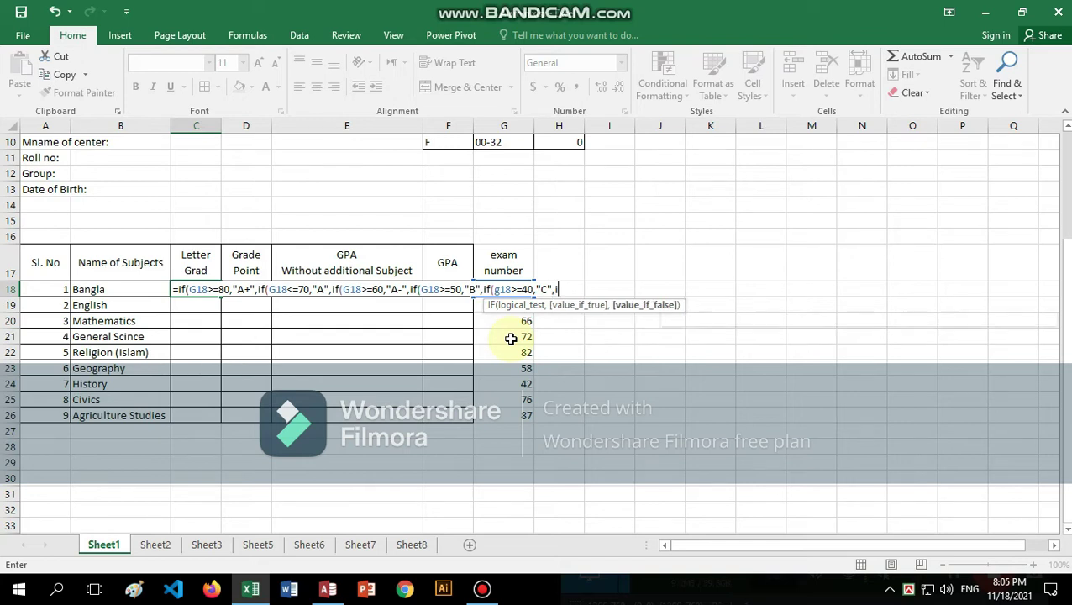
pyautogui.write('if(')
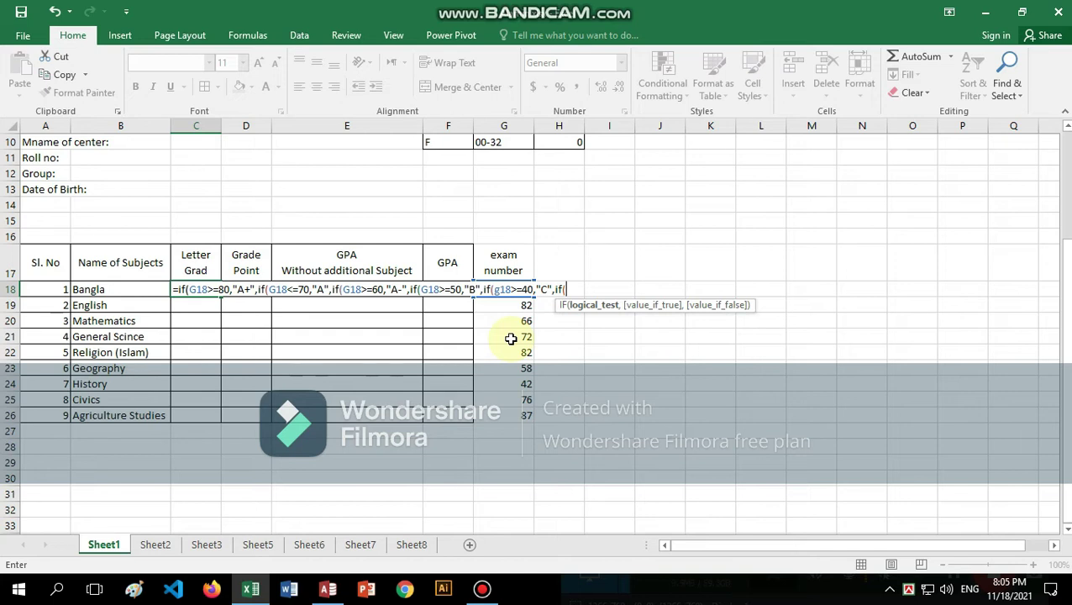
pyautogui.write('g18')
pyautogui.write('>=')
pyautogui.write('33,"')
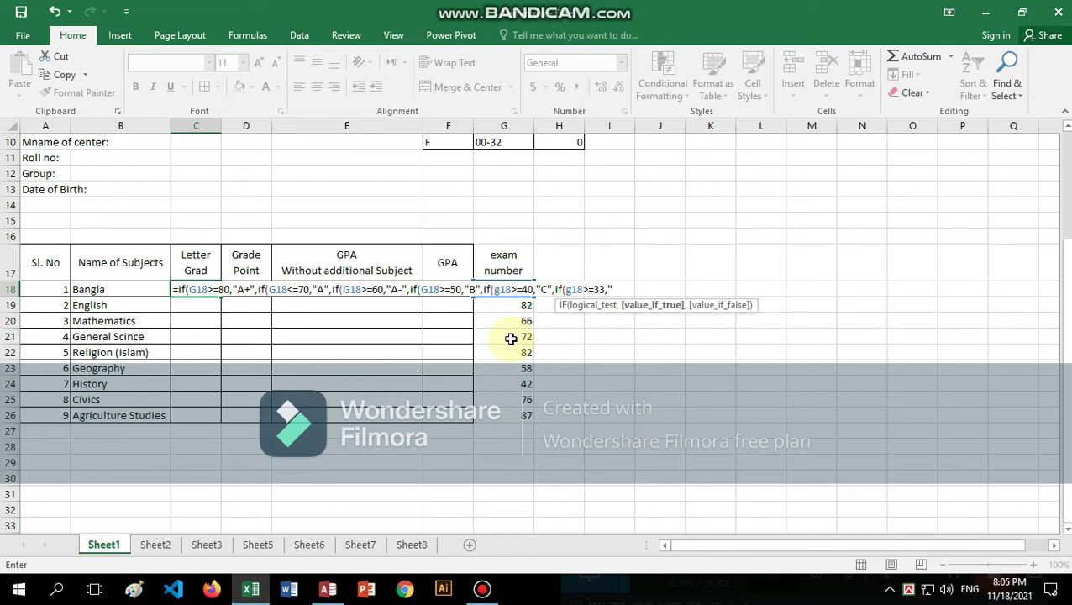
pyautogui.write('D"')
pyautogui.write(',')
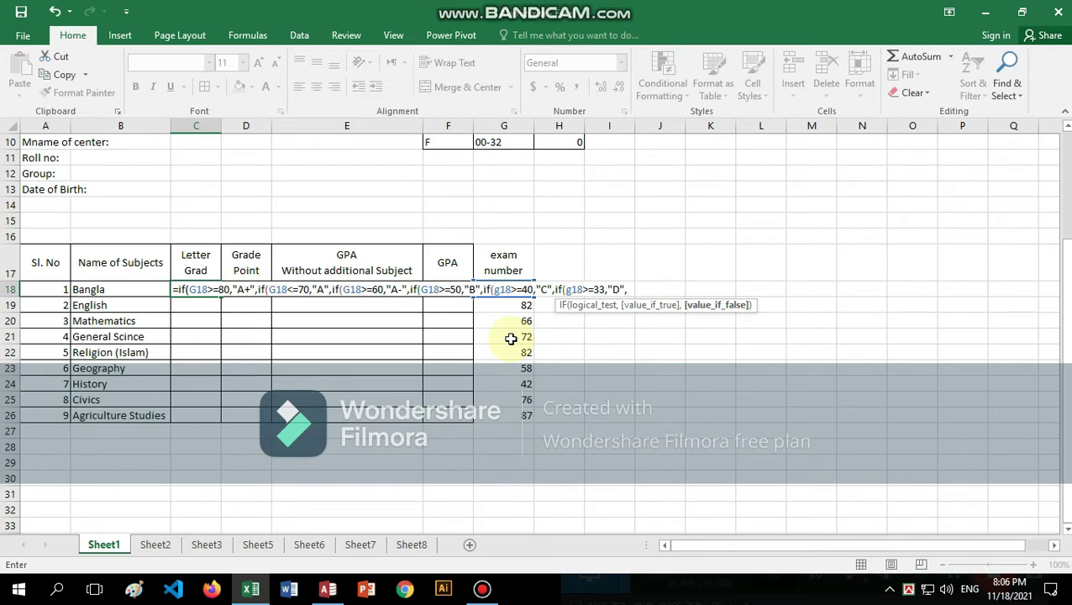
pyautogui.write('if(')
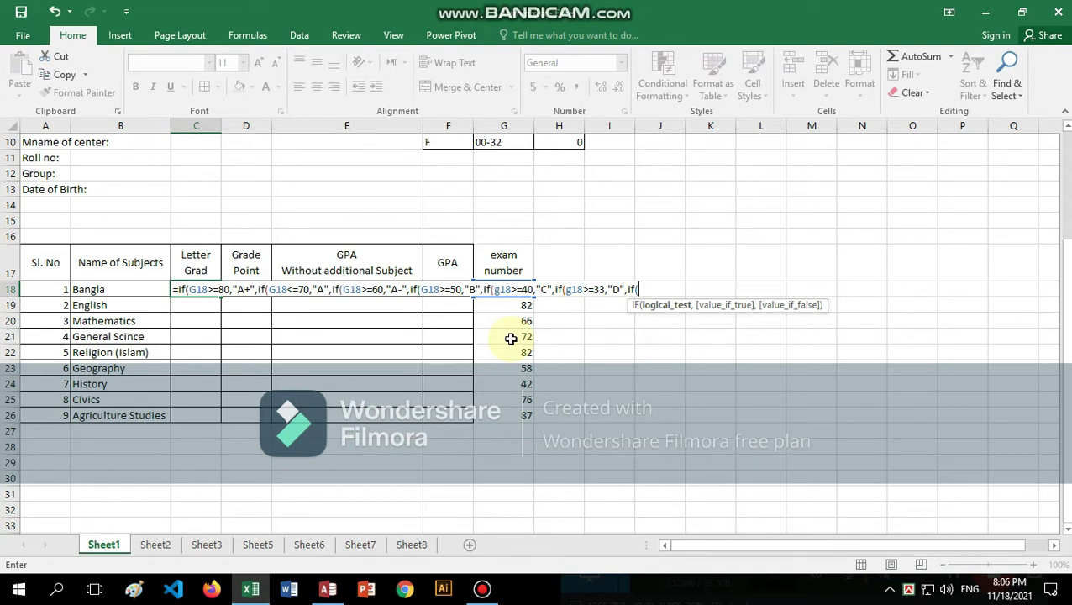
# End the C18 formula with "F" for G18<33, close all brackets and enter it, showing A-.
pyautogui.write('g18')
pyautogui.write('<')
pyautogui.write('33')
pyautogui.write(',"')
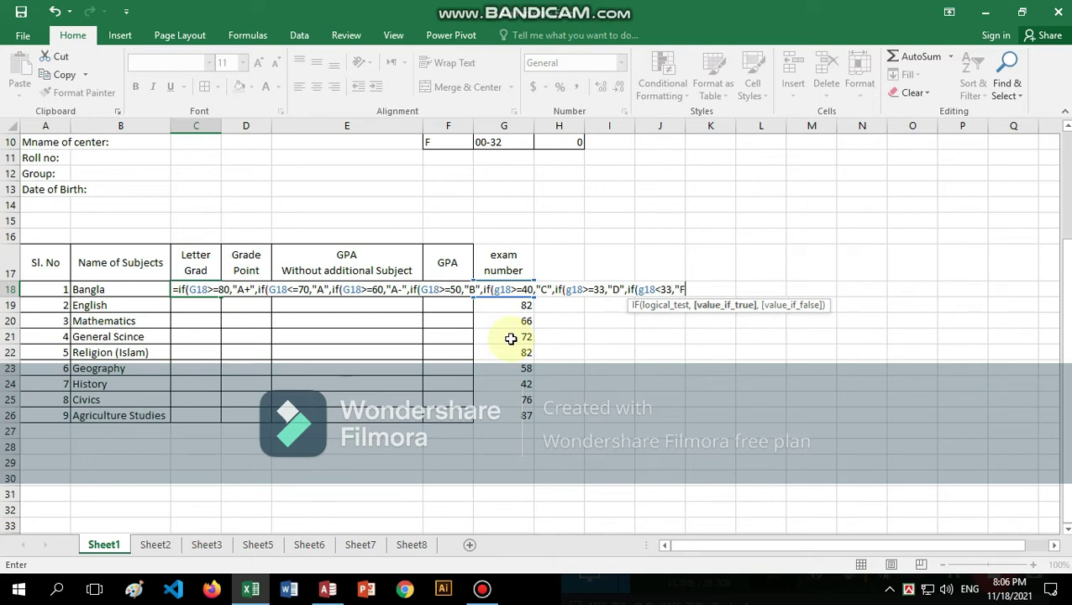
pyautogui.write('F"')
pyautogui.write(')))))))')
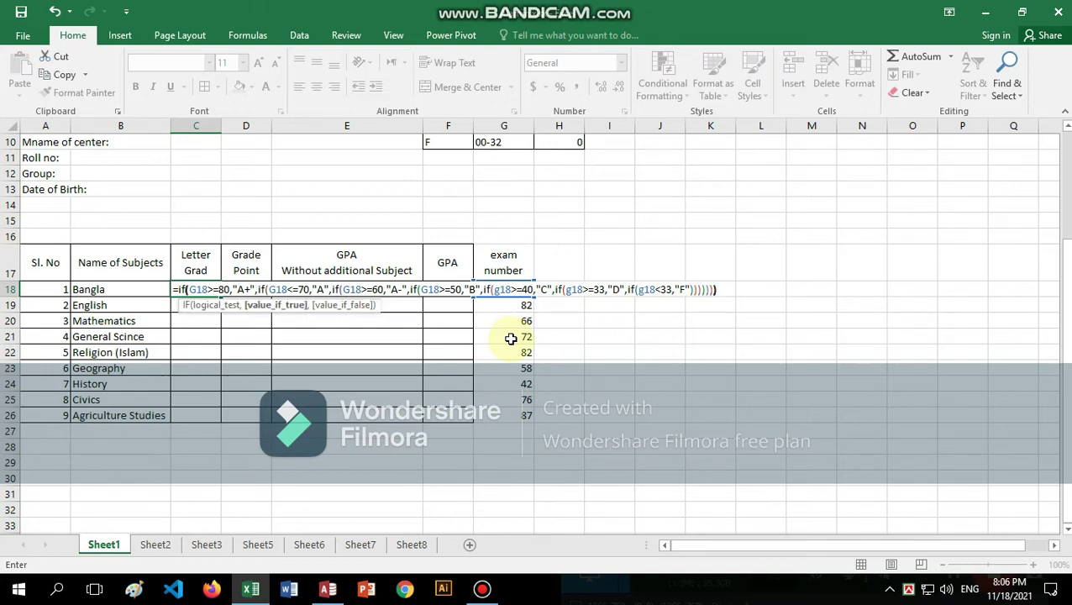
pyautogui.write(')')
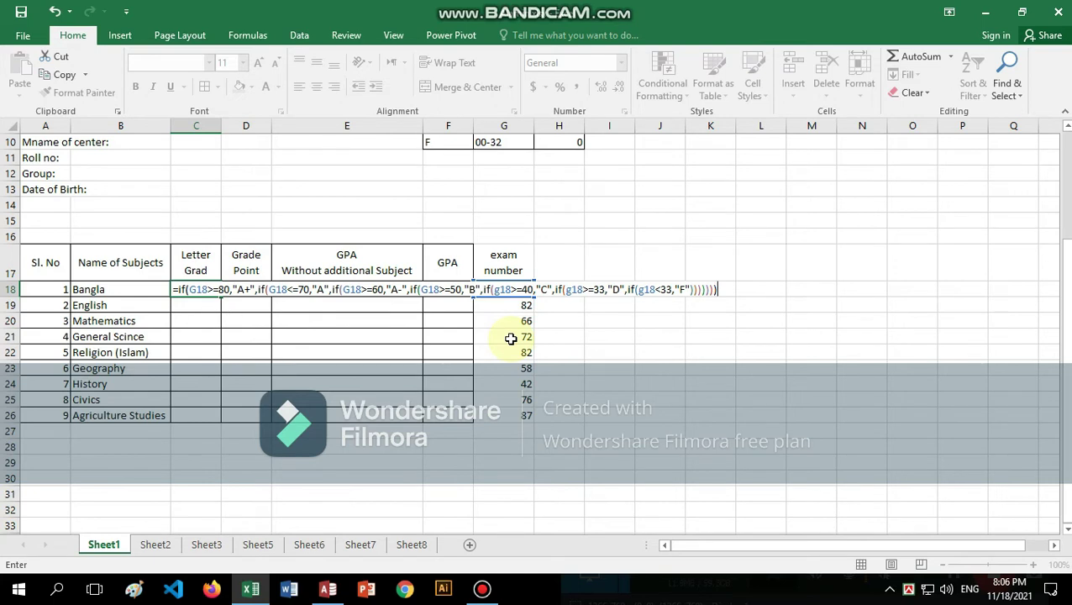
pyautogui.press('Return')
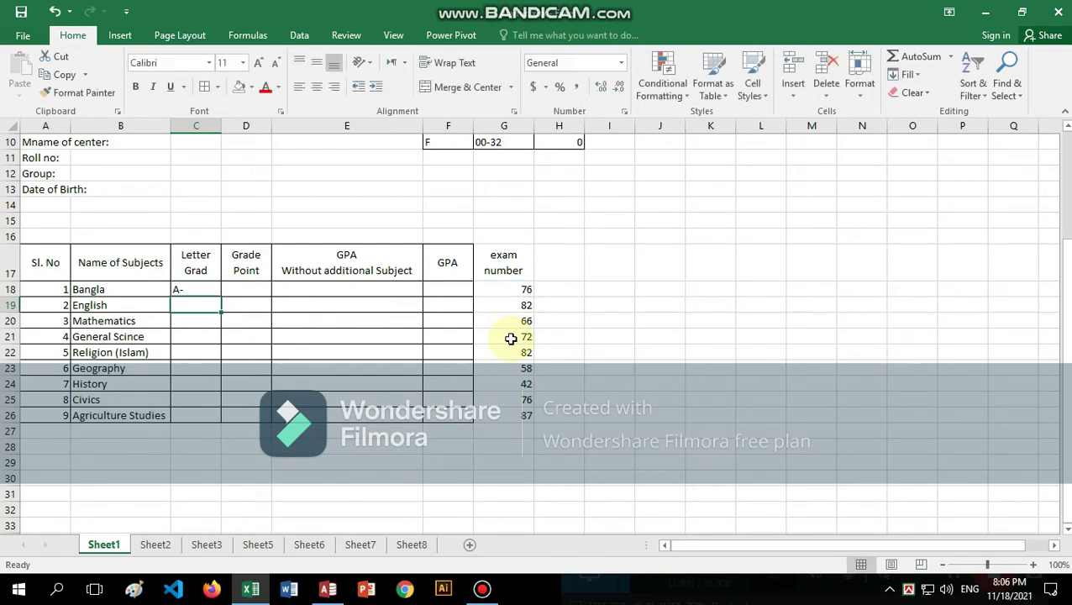
# Copy the letter-grade formula from C18 down through C26 for all nine subjects.
pyautogui.click(202, 291)
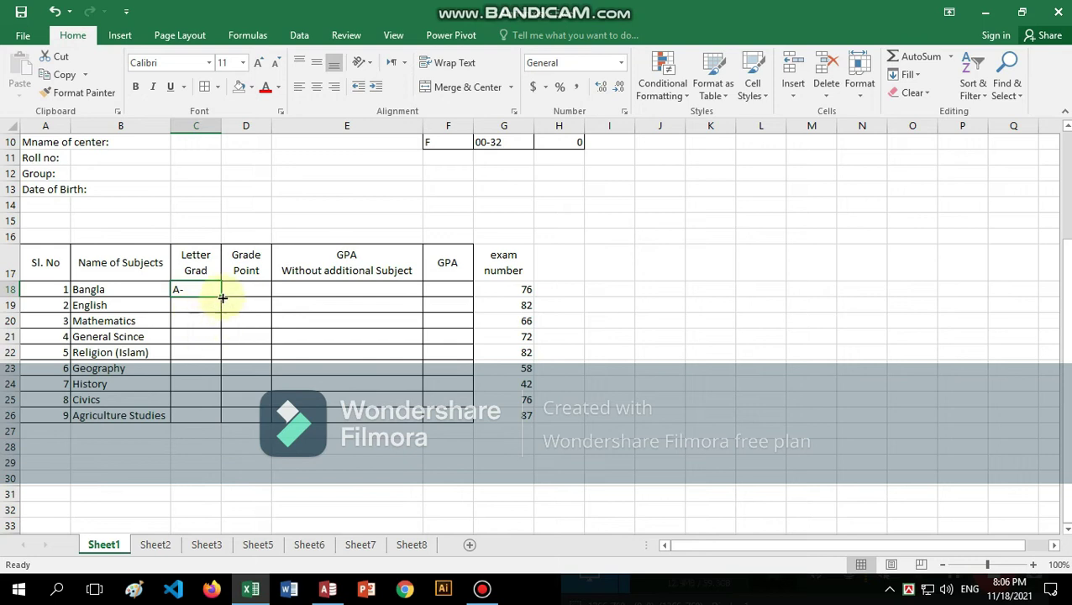
pyautogui.moveTo(223, 298); pyautogui.dragTo(210, 415)
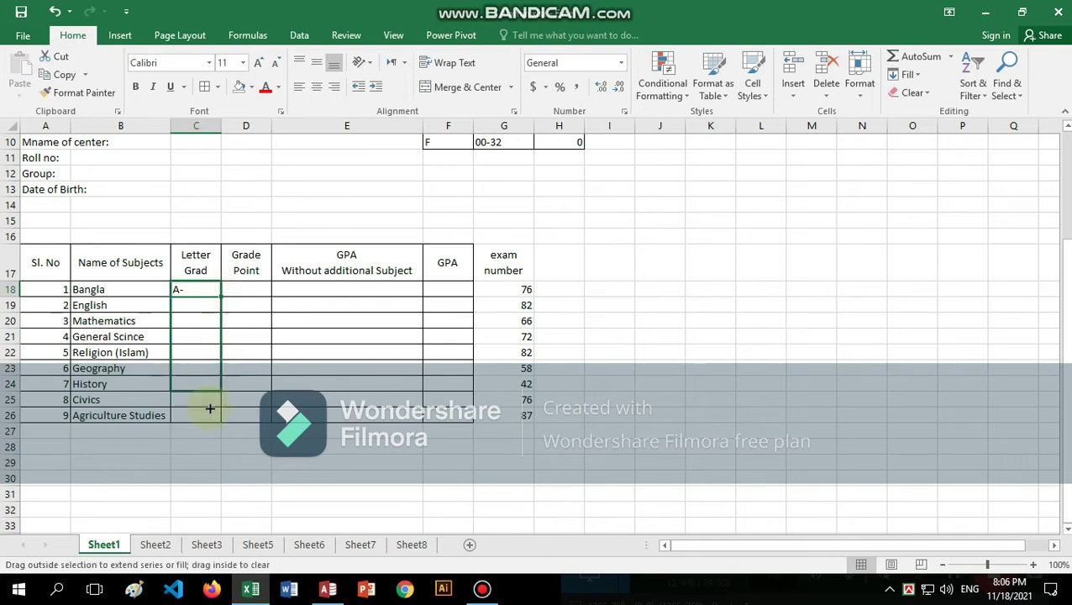
pyautogui.click(290, 431)
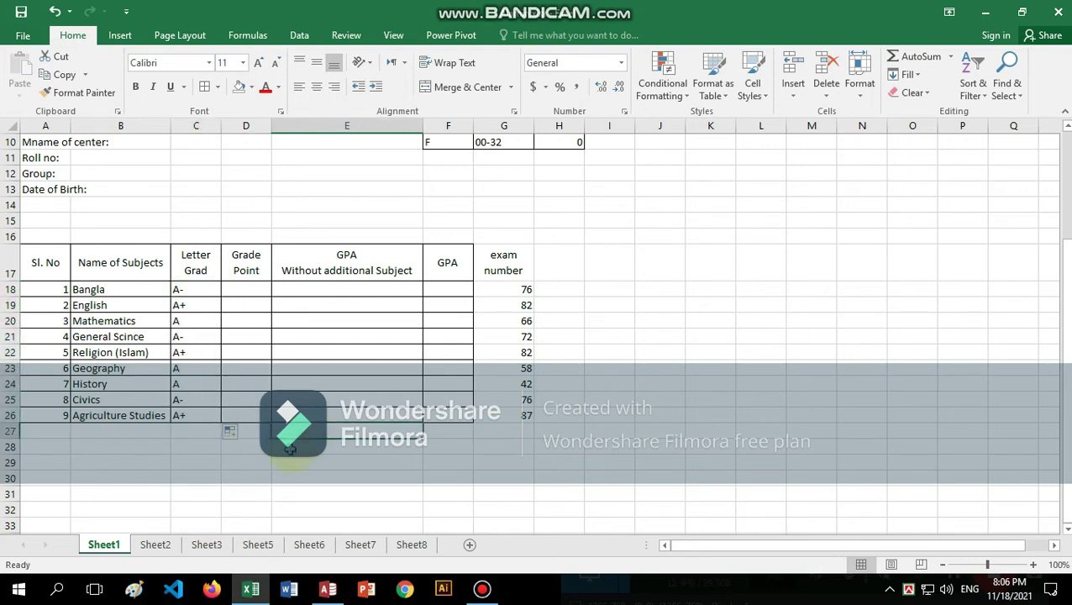
pyautogui.hotkey('ctrl', 'z')
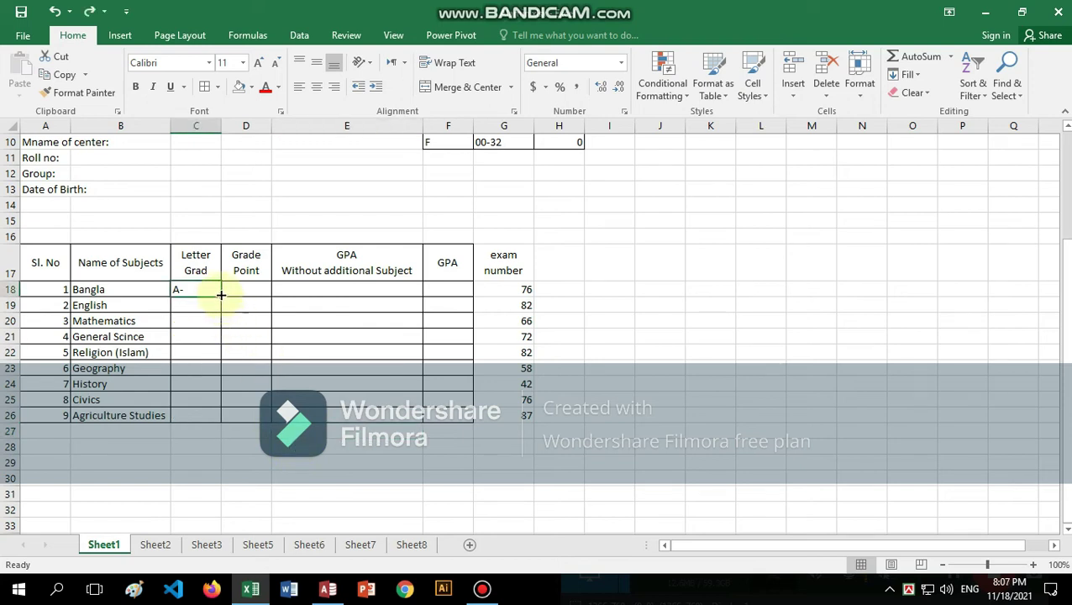
pyautogui.doubleClick(221, 294)
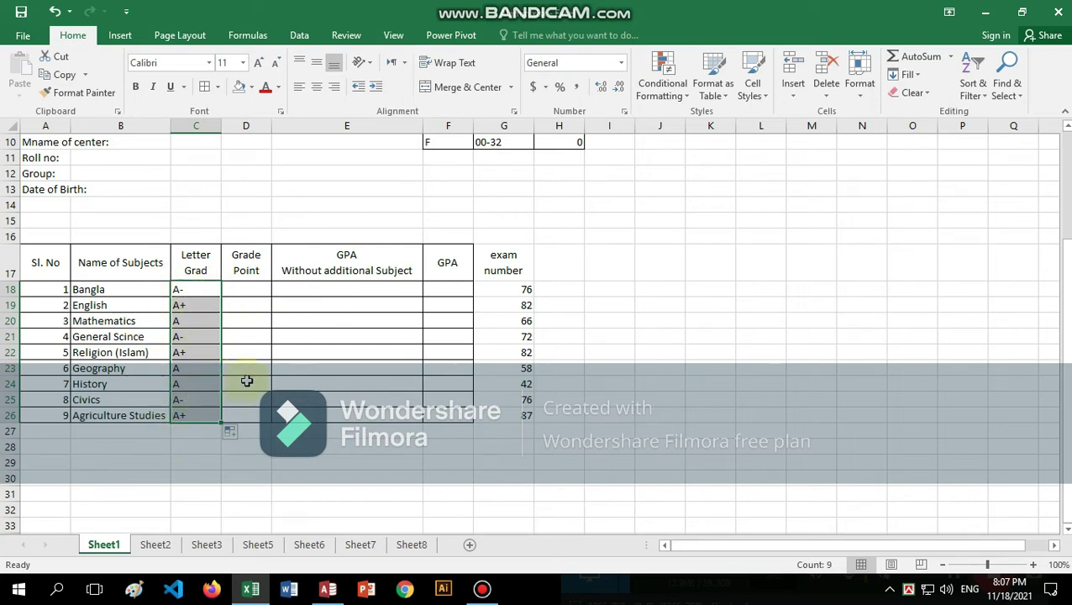
pyautogui.click(246, 289)
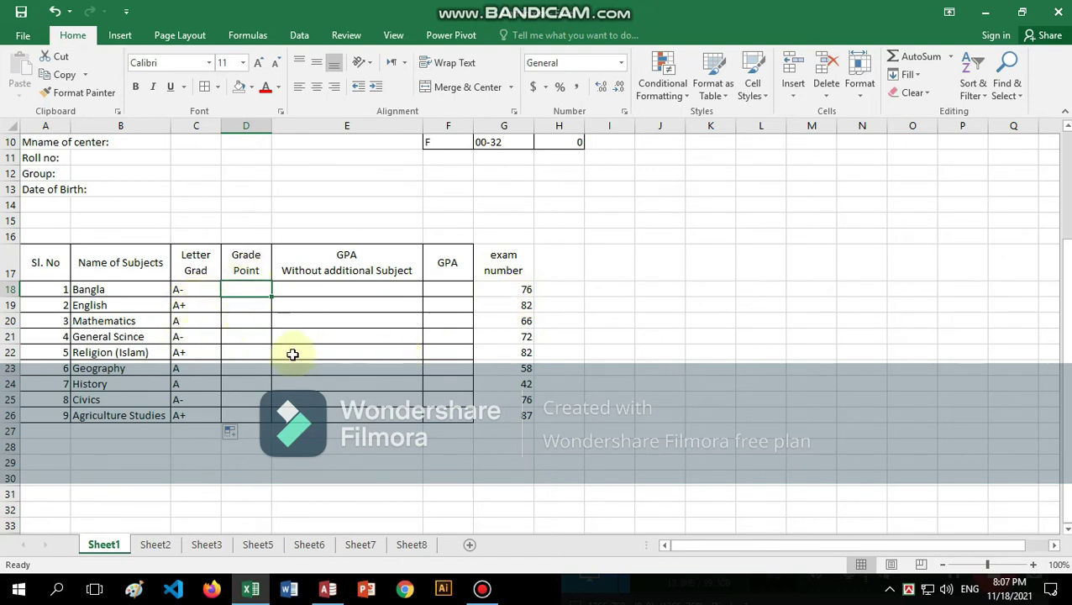
# In D18, start a nested IF on C18 mapping A+ to 5, A to 4 and A- to 3.5.
pyautogui.write('=if(')
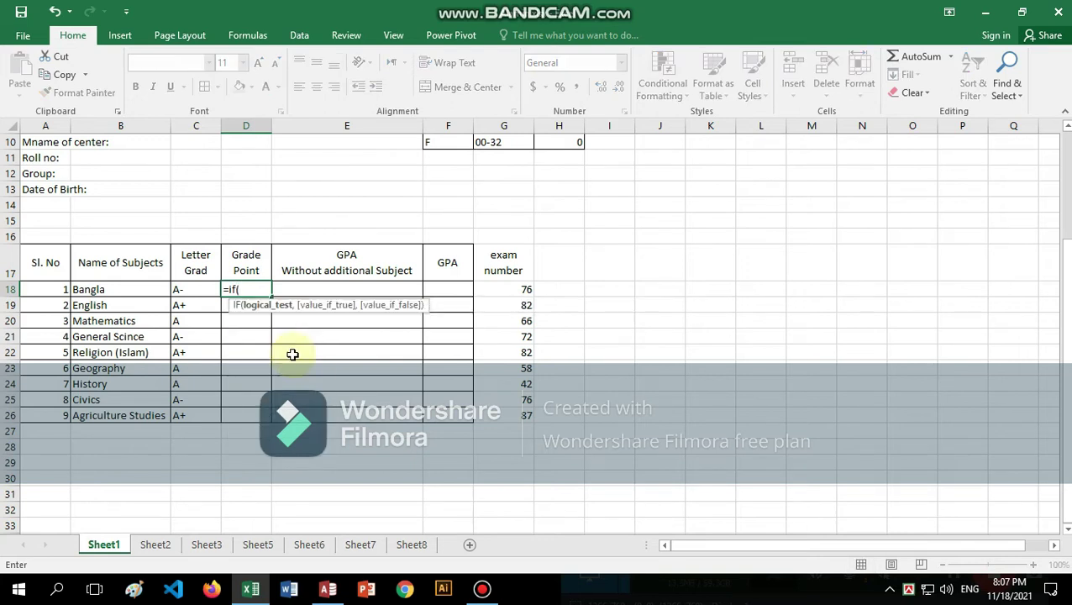
pyautogui.click(200, 289)
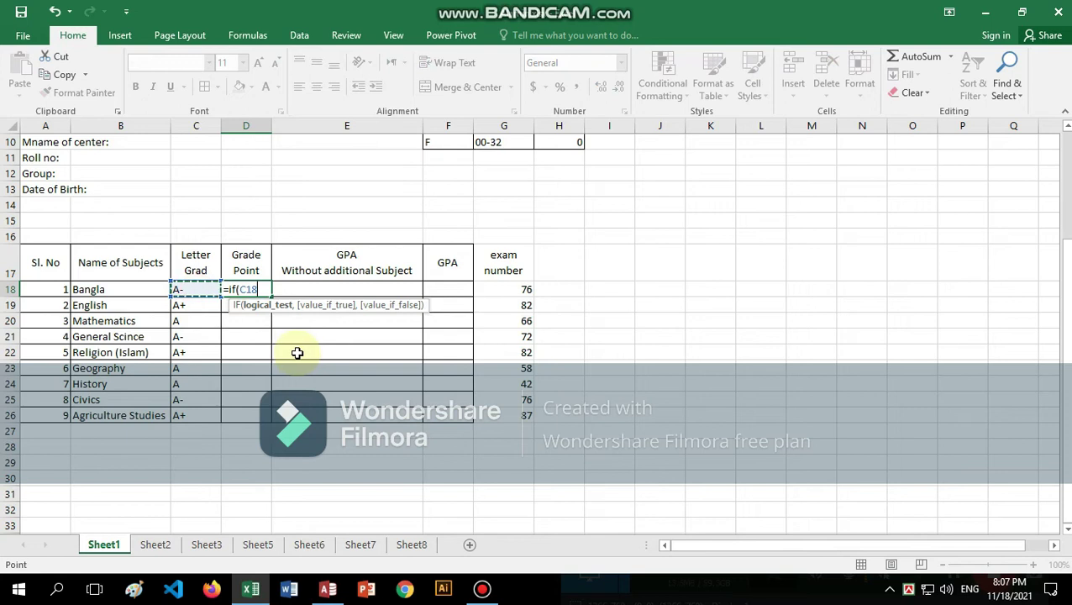
pyautogui.write('="A+",')
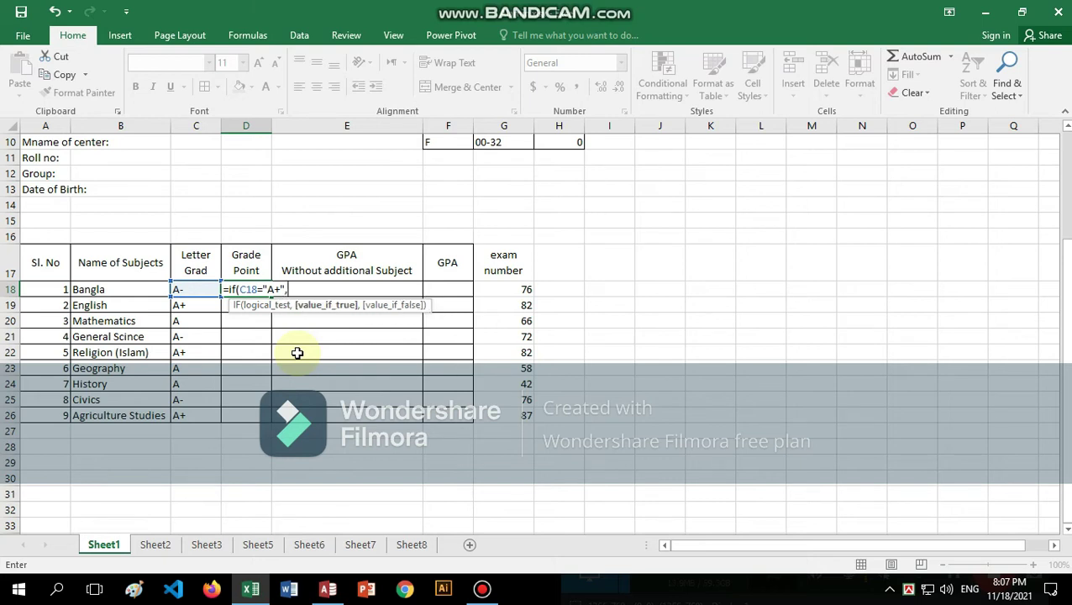
pyautogui.write('5')
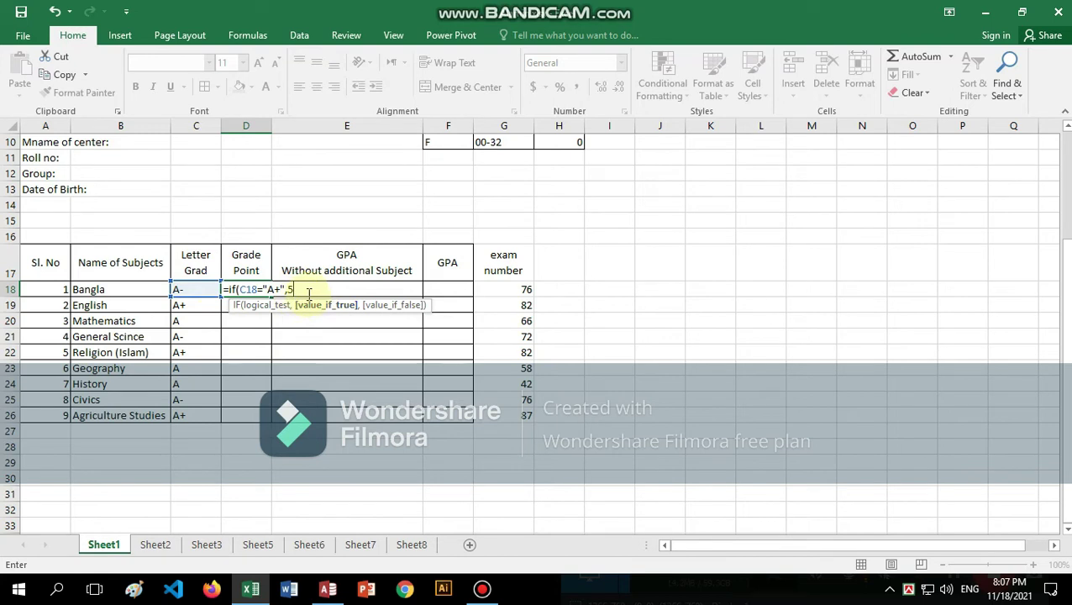
pyautogui.write(',')
pyautogui.write('i')
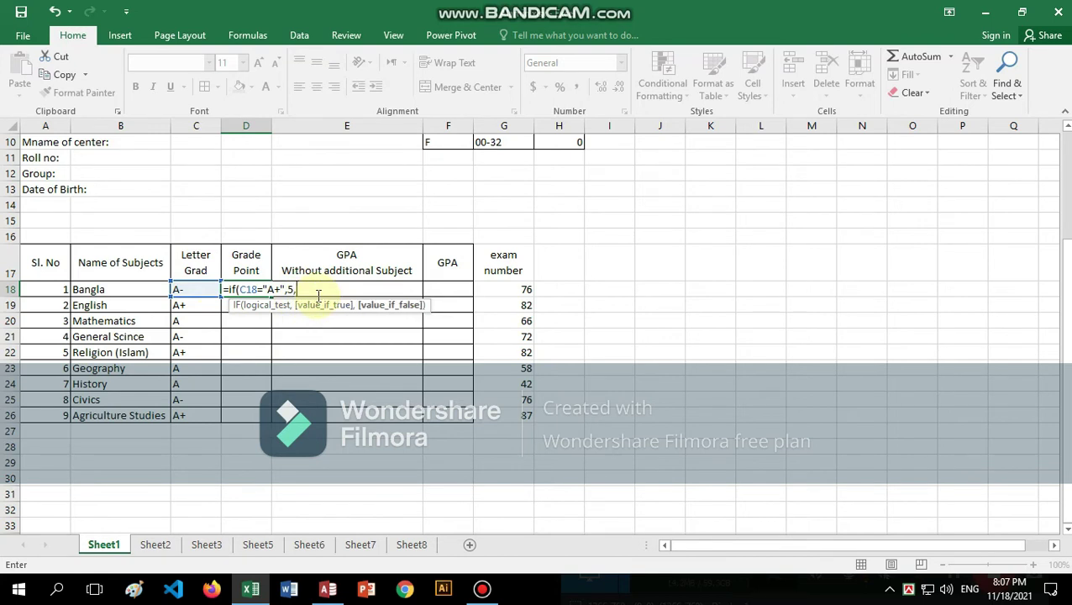
pyautogui.write('f(')
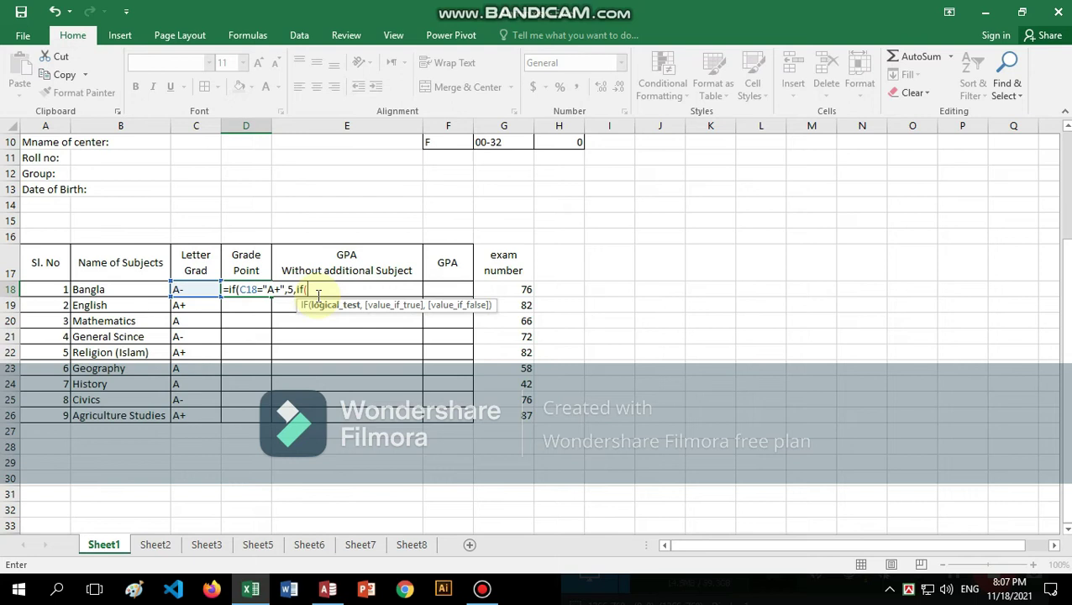
pyautogui.click(189, 289)
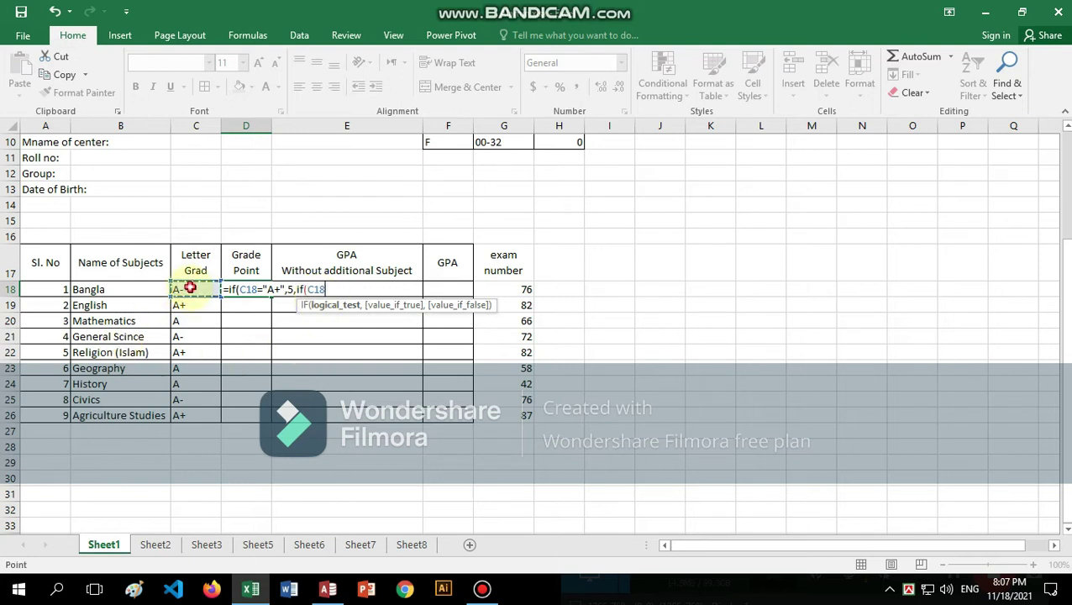
pyautogui.write('=')
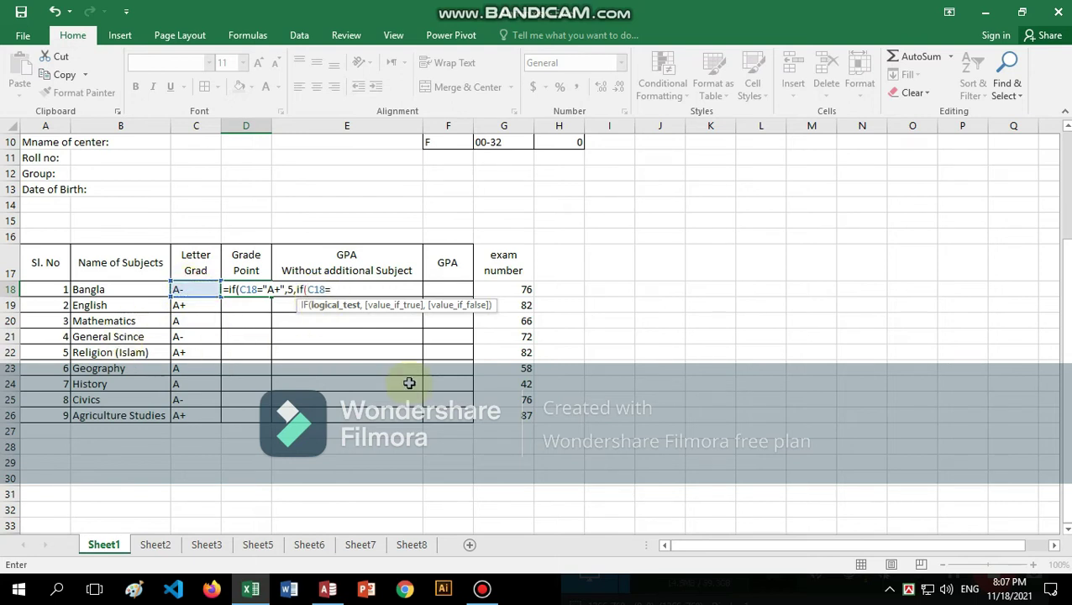
pyautogui.write('"A",')
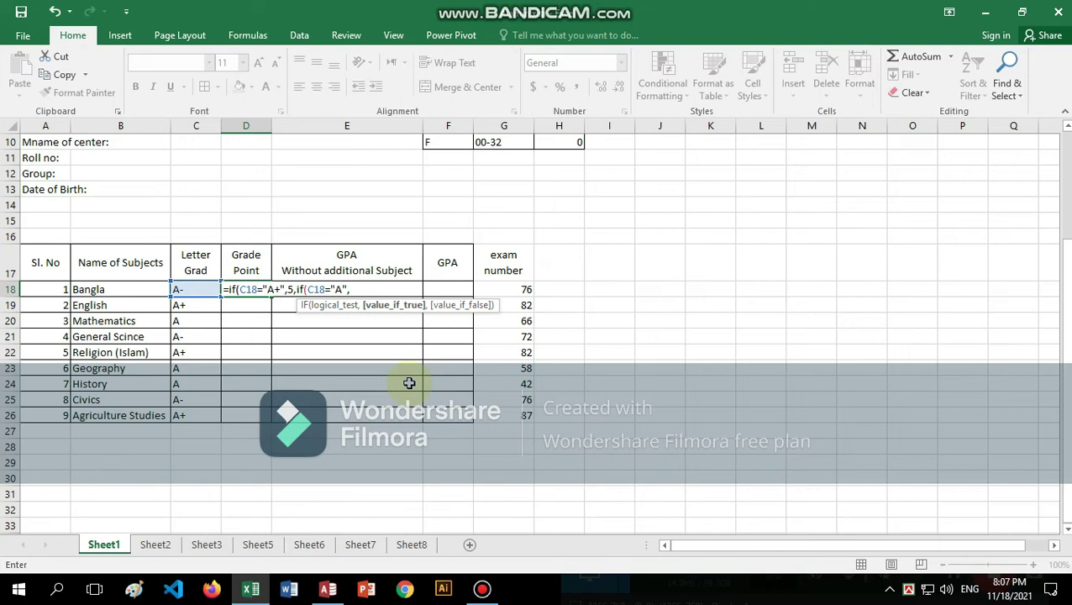
pyautogui.write('4')
pyautogui.write(',i')
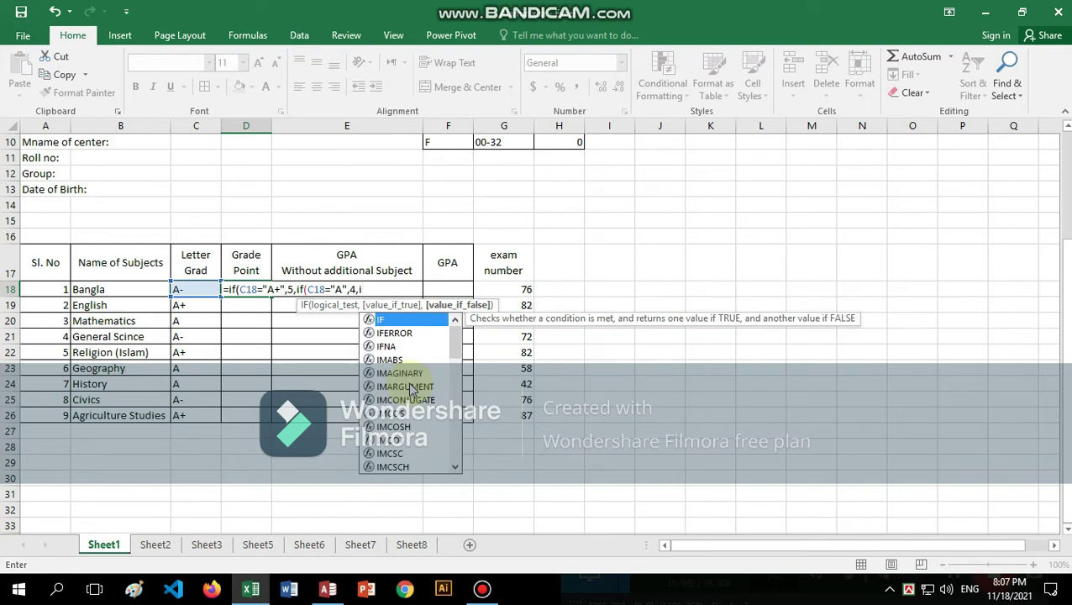
pyautogui.write('f(')
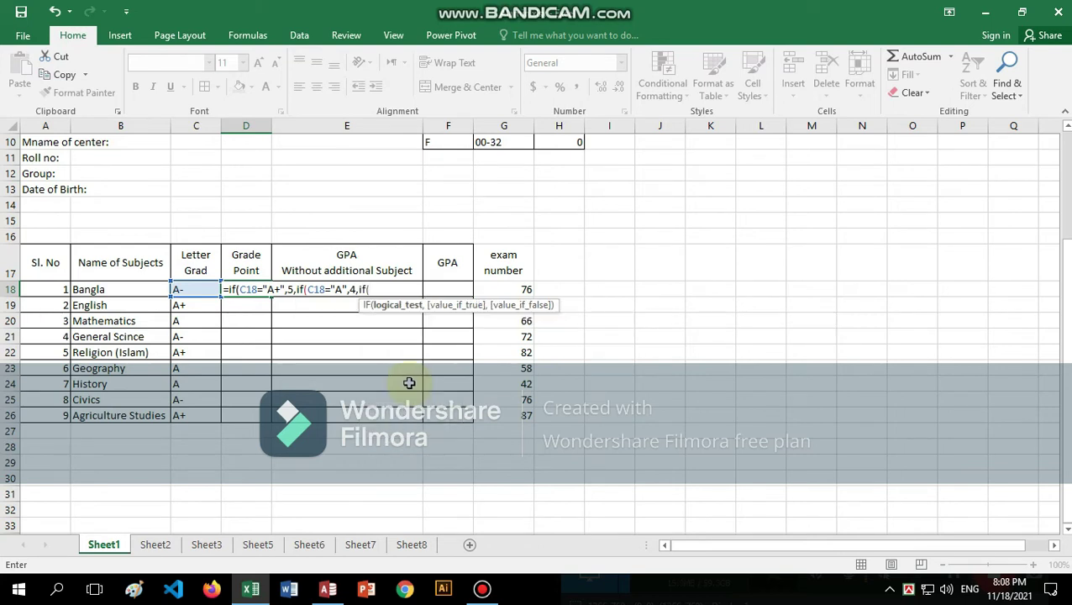
pyautogui.click(195, 290)
pyautogui.write('="A-"')
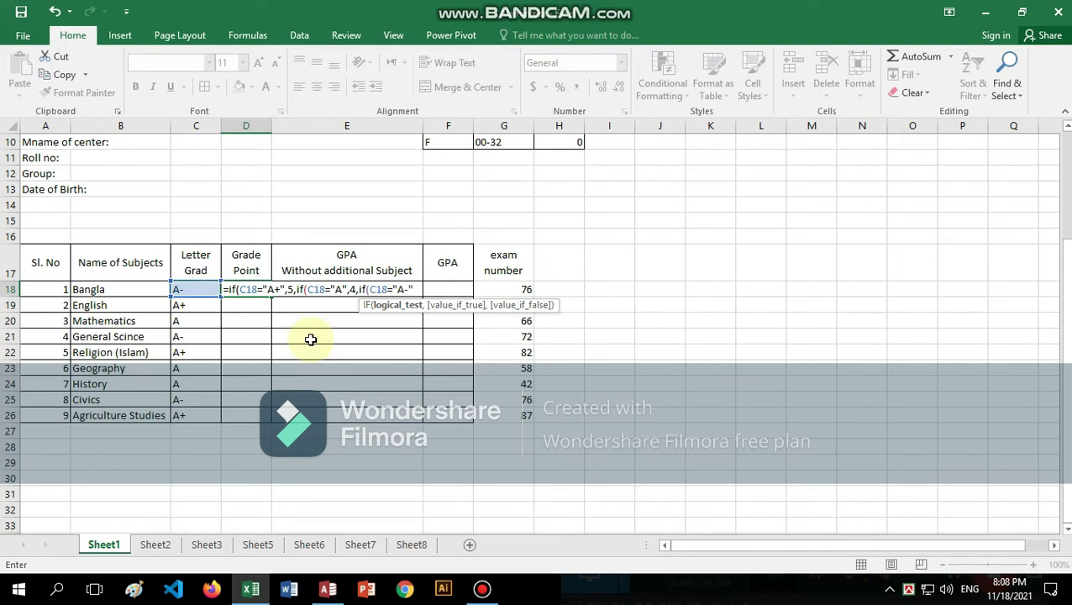
pyautogui.write(',3.5')
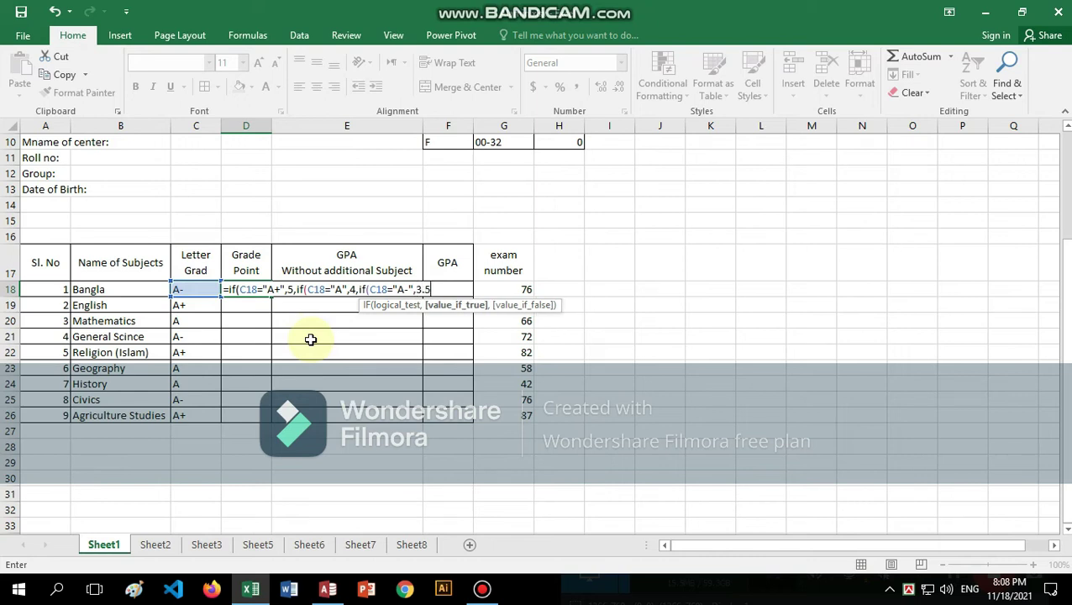
pyautogui.write(',')
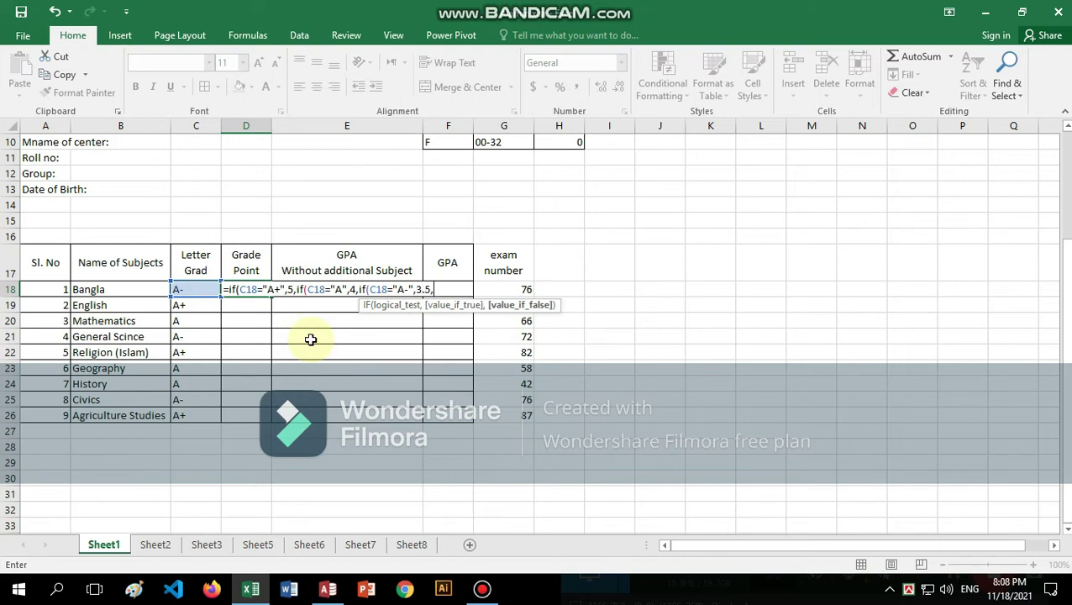
pyautogui.write('if(')
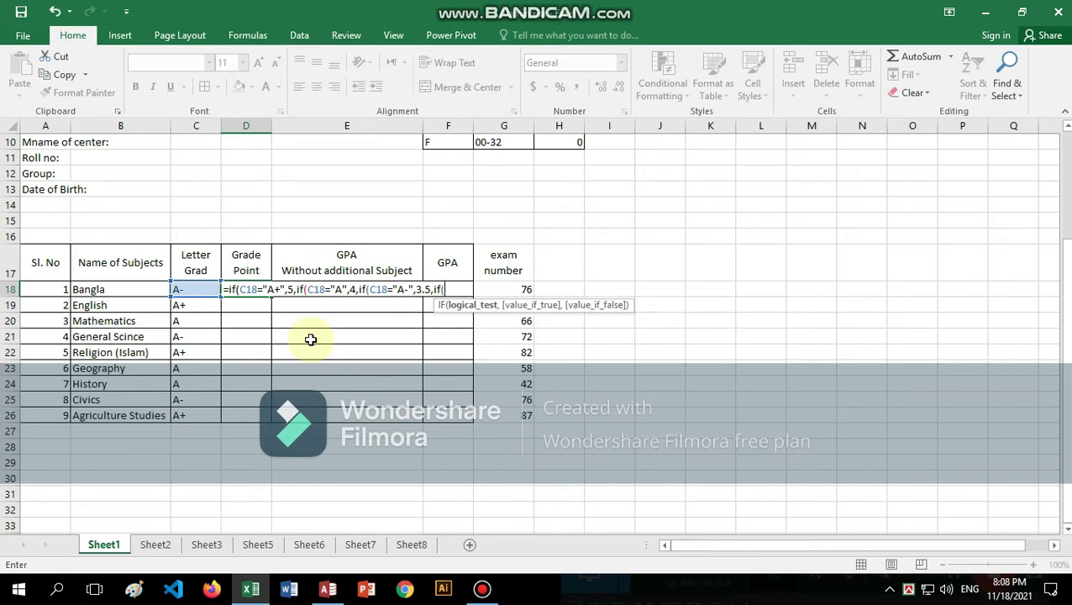
pyautogui.click(211, 296)
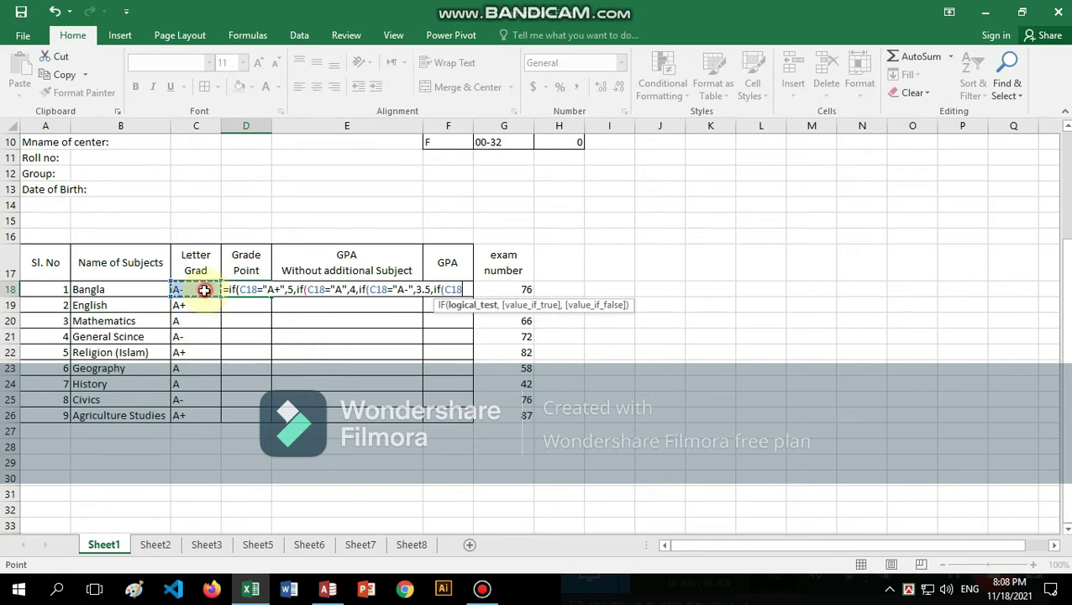
# Finish D18's formula with B=3, C=2, D=1 and F=0, closing it so D18 shows 3.5.
pyautogui.write('=')
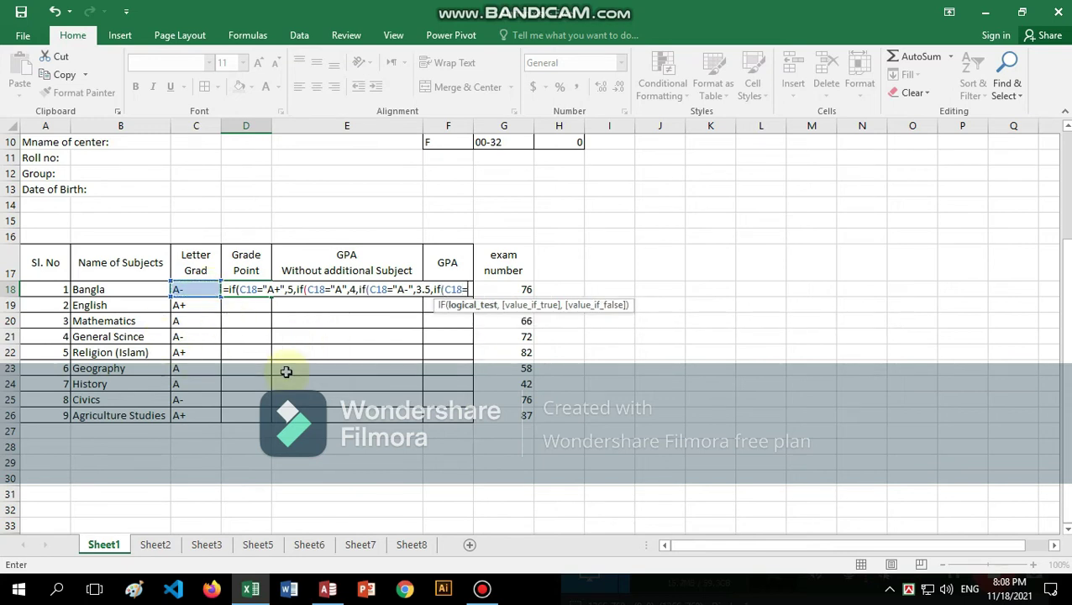
pyautogui.write('"B",')
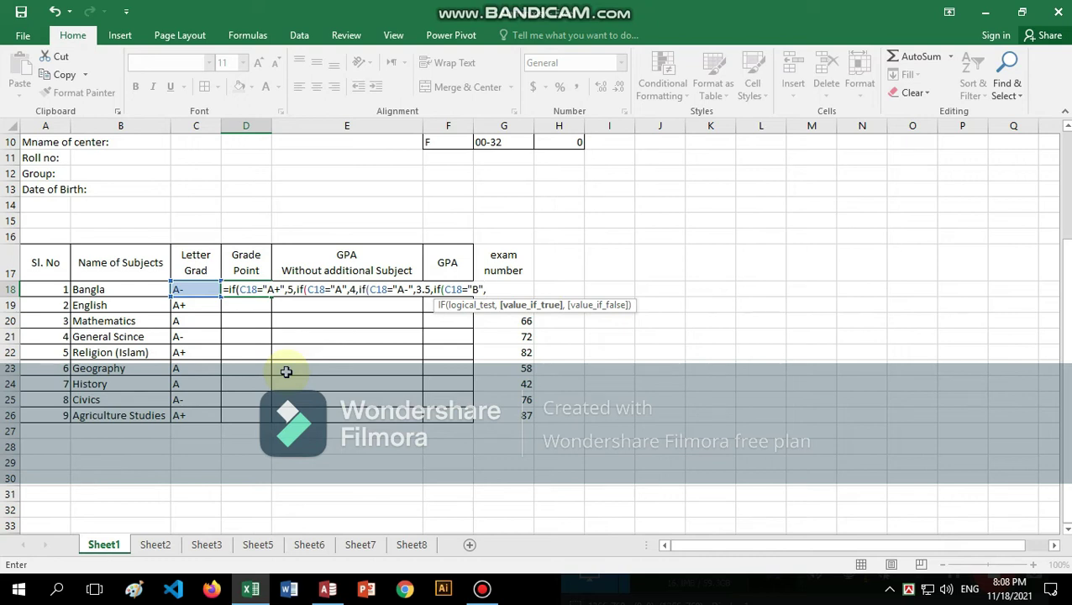
pyautogui.write('3')
pyautogui.write(',if(')
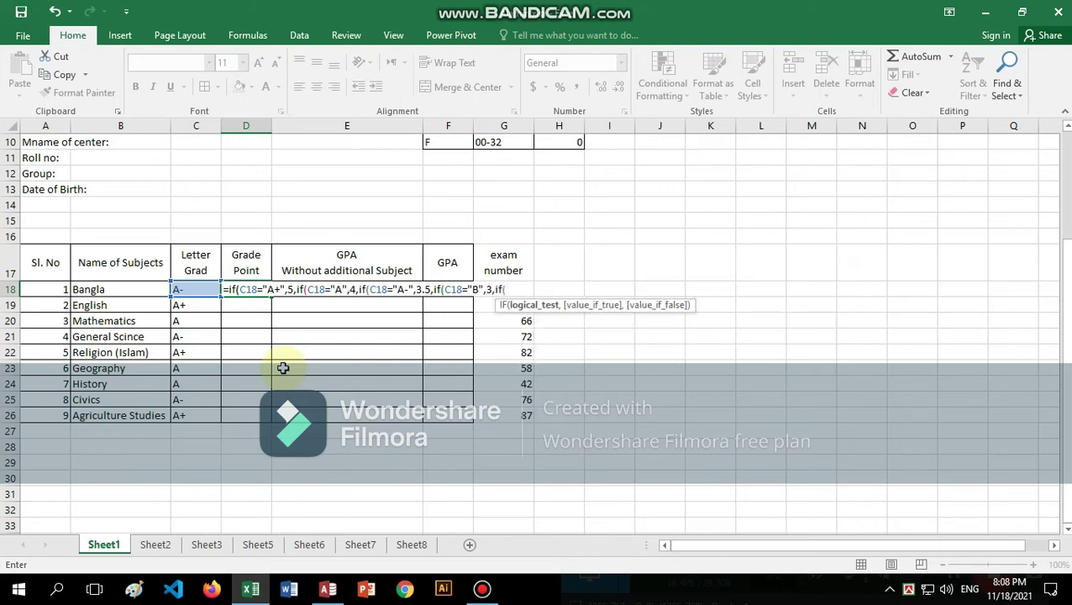
pyautogui.click(202, 287)
pyautogui.write('="')
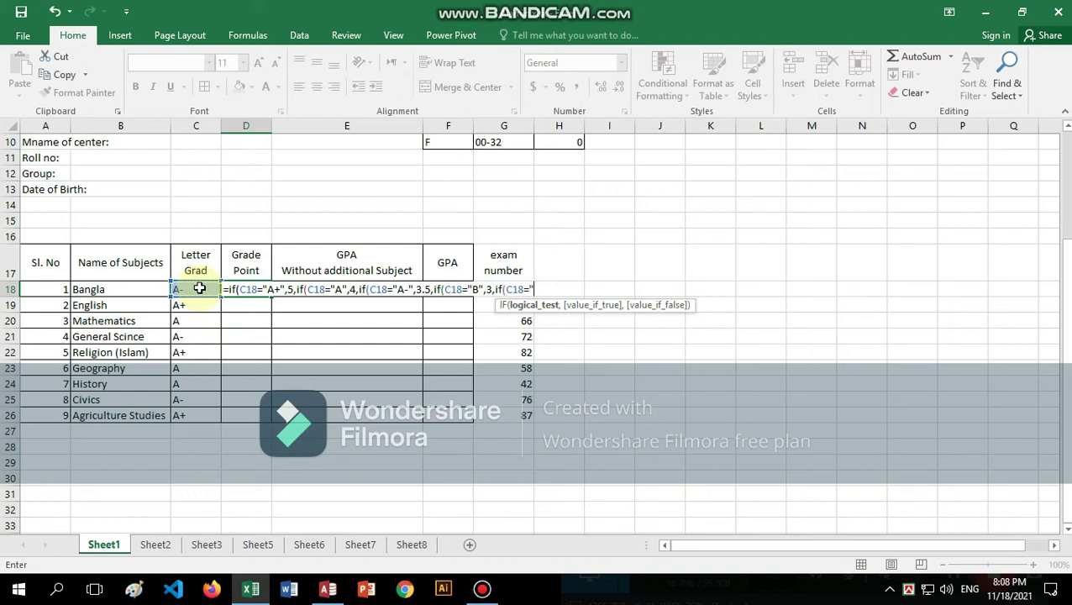
pyautogui.write('C"')
pyautogui.write(',')
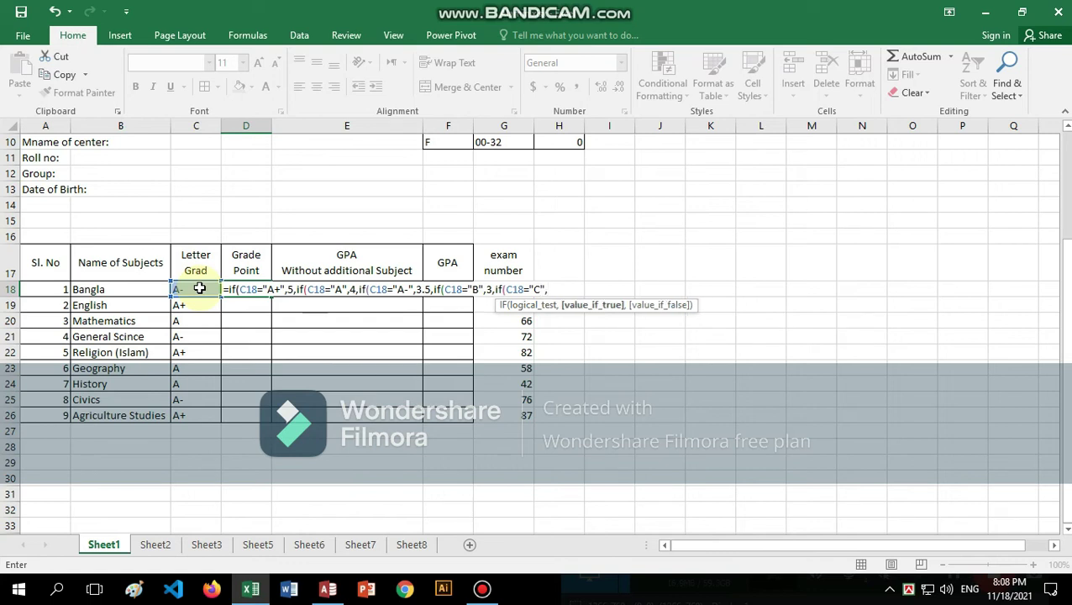
pyautogui.write('2,if')
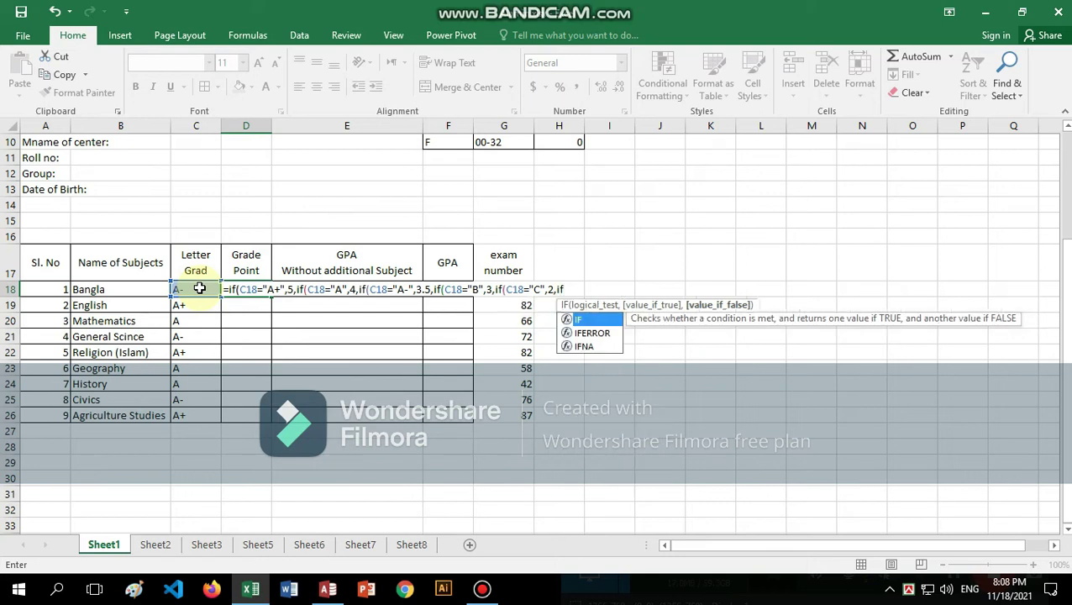
pyautogui.write('(')
pyautogui.click(199, 288)
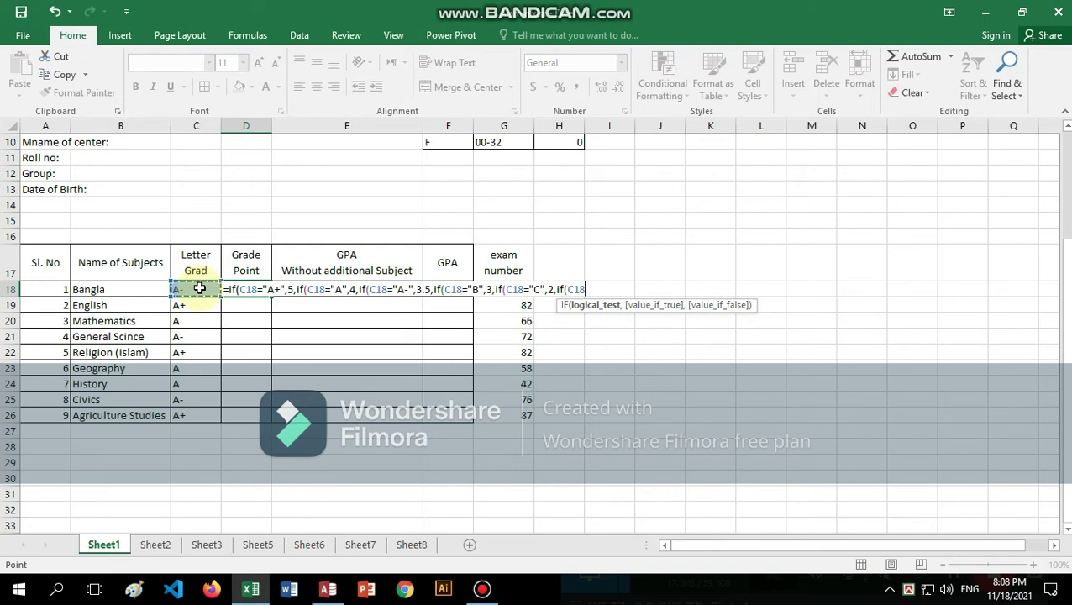
pyautogui.write('="A"')
pyautogui.write(',4')
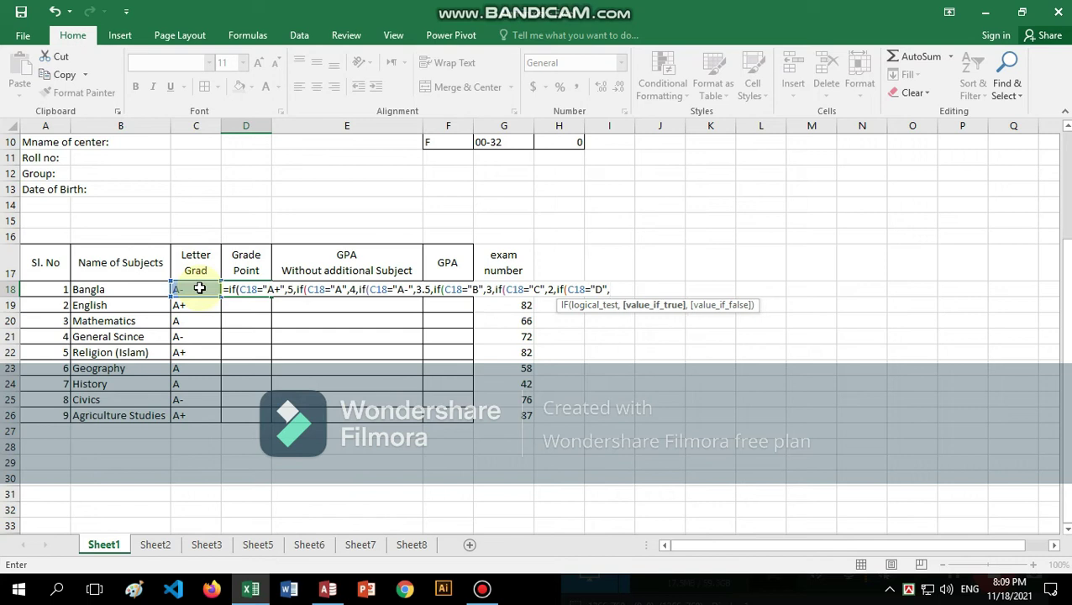
pyautogui.write(',if(')
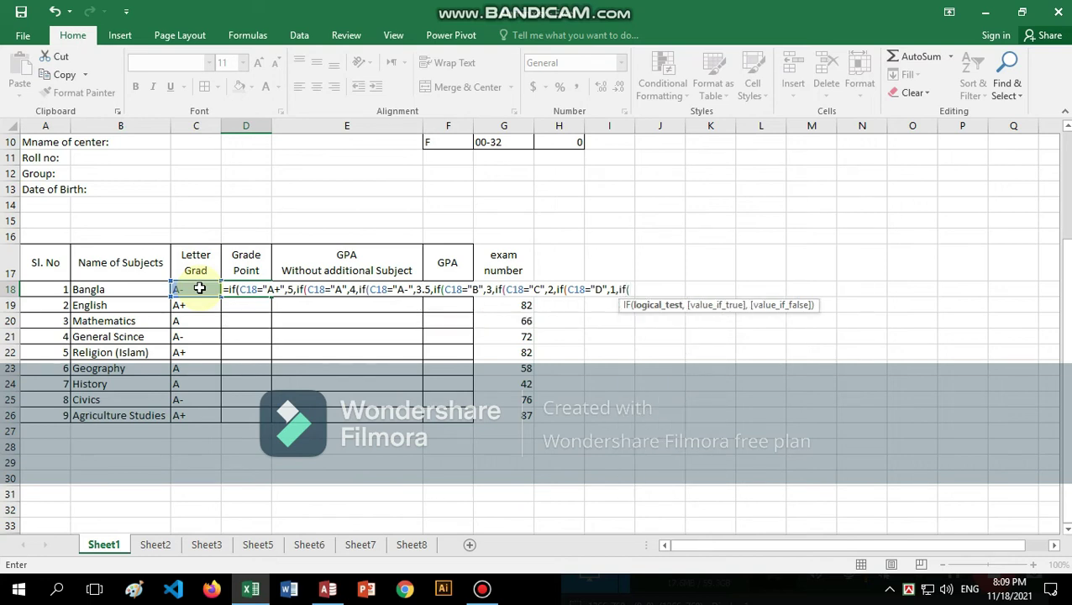
pyautogui.click(199, 288)
pyautogui.write('="A"')
pyautogui.write(',0')
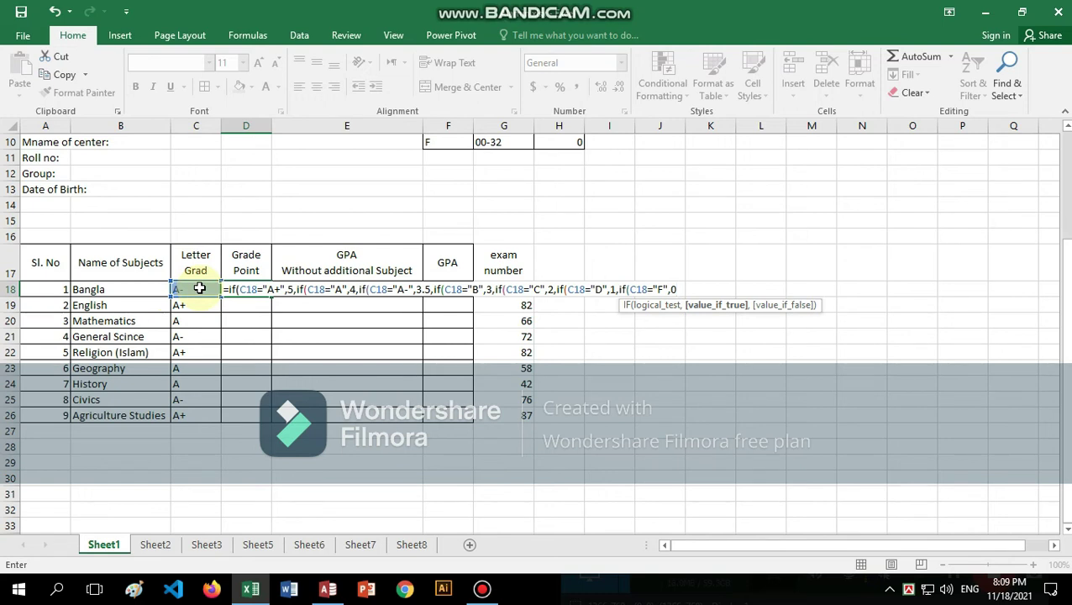
pyautogui.write('))))))')
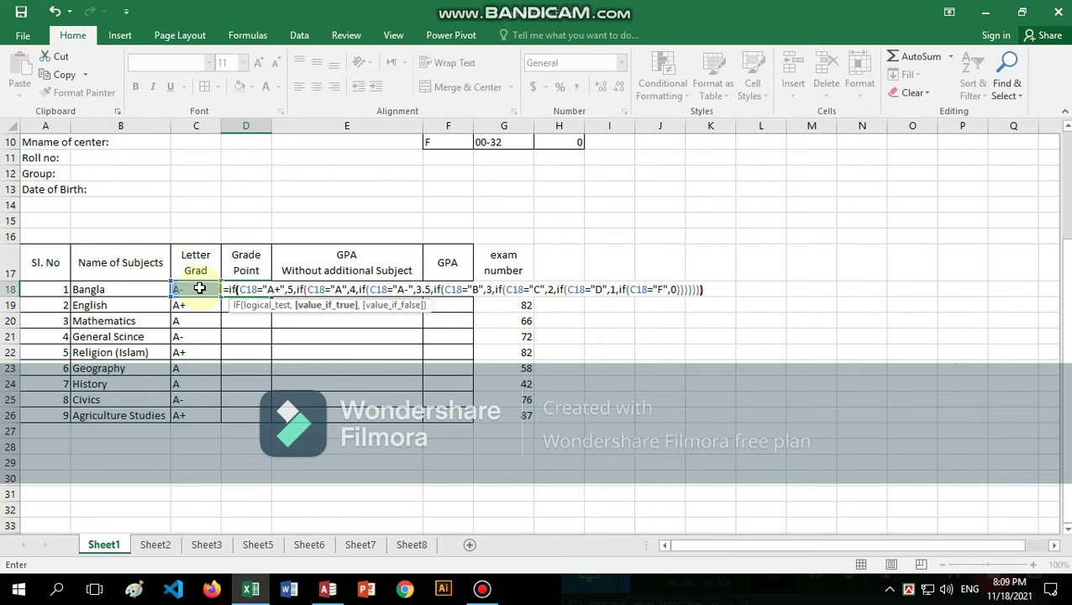
pyautogui.press('Return')
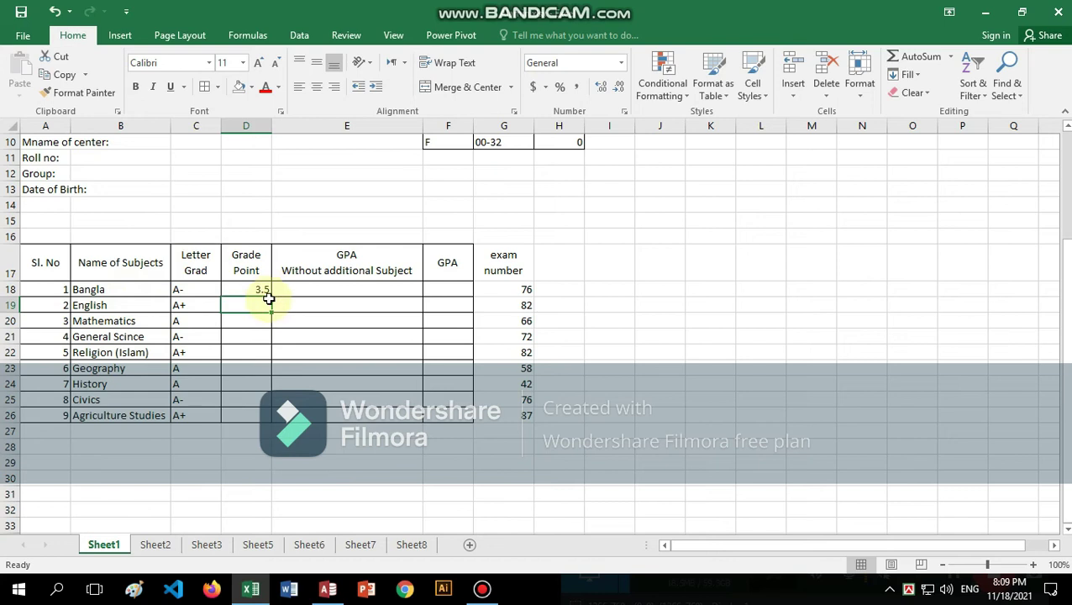
# Fill D18's grade-point formula down to D26, giving 5 for English and 4 for Mathematics.
pyautogui.click(252, 288)
pyautogui.doubleClick(271, 296)
pyautogui.click(333, 466)
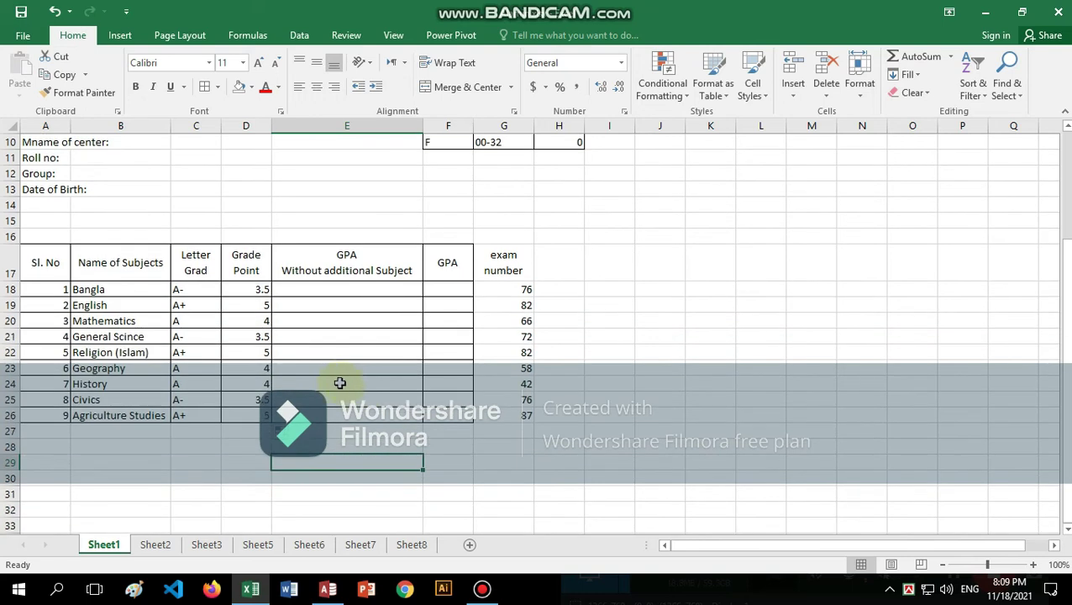
pyautogui.click(481, 588)
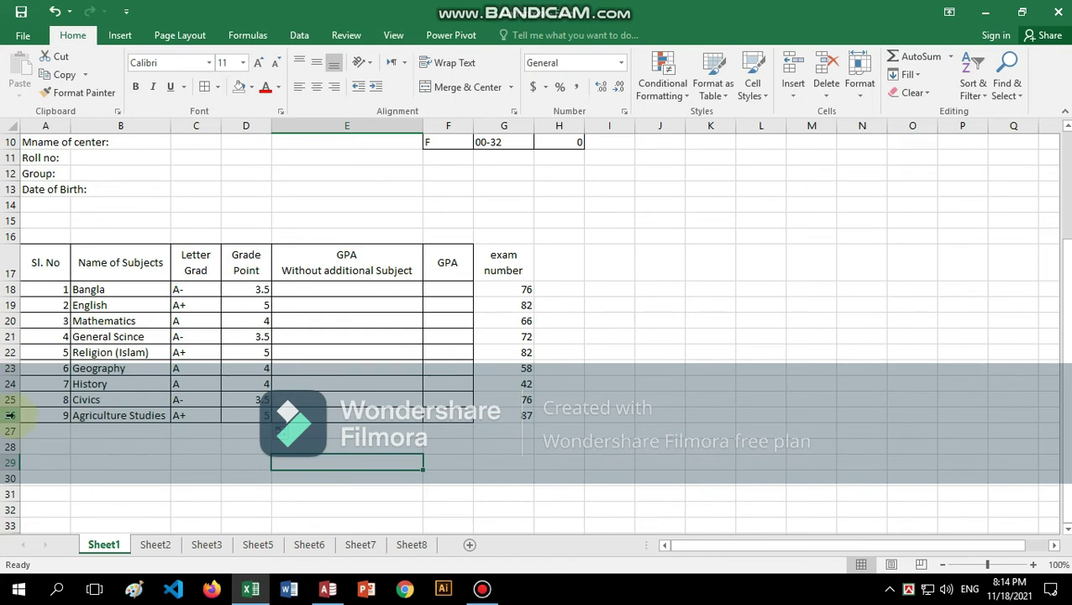
pyautogui.click(10, 415)
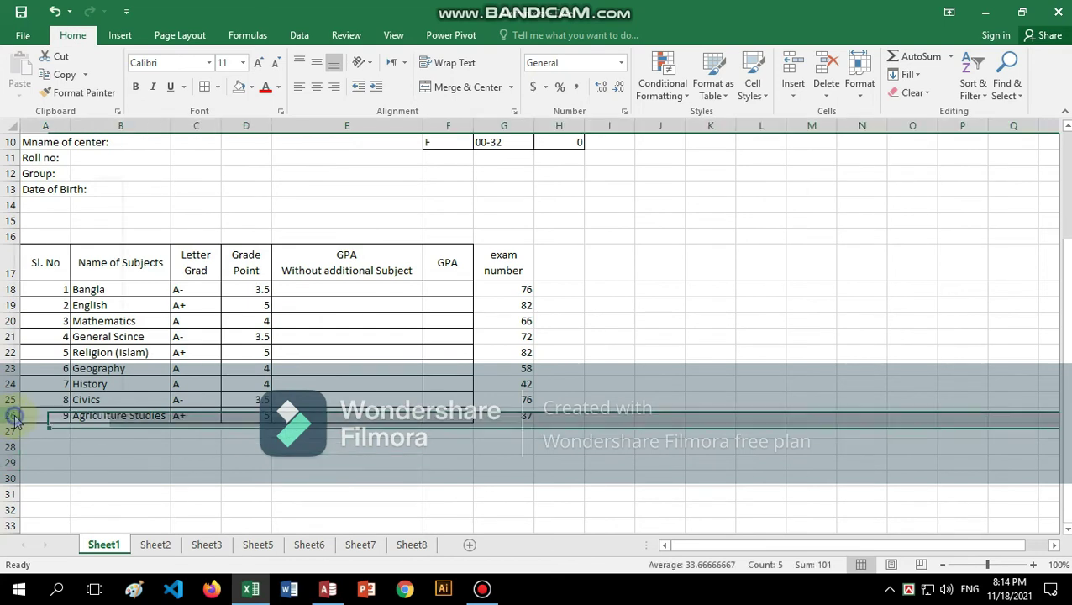
# Insert a blank row 26 above Agriculture Studies and merge its cells A26:E26.
pyautogui.rightClick(10, 415)
pyautogui.click(57, 287)
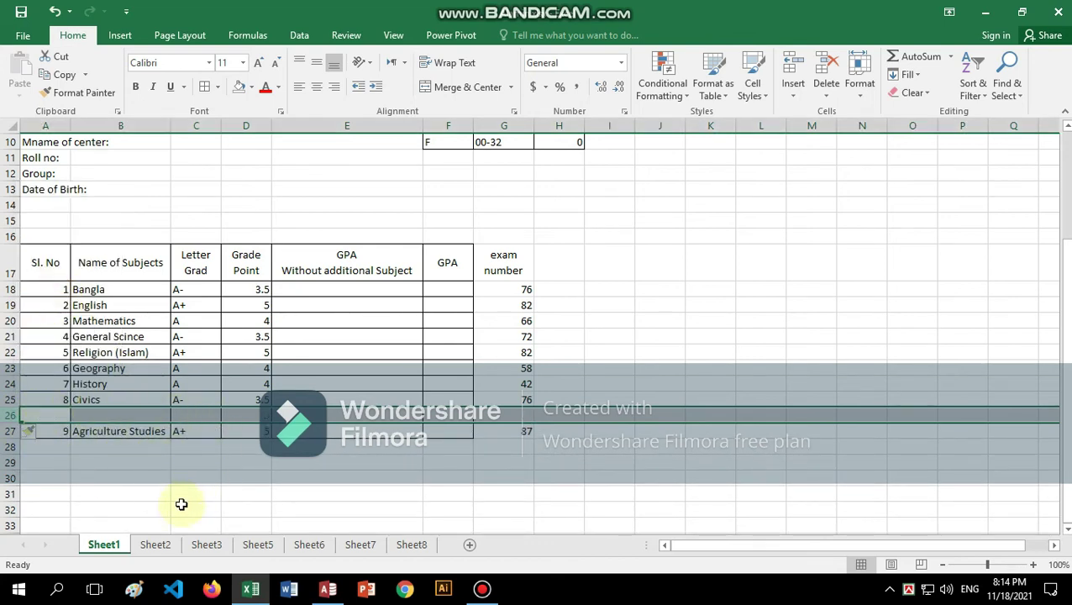
pyautogui.click(192, 509)
pyautogui.moveTo(53, 415); pyautogui.dragTo(393, 417)
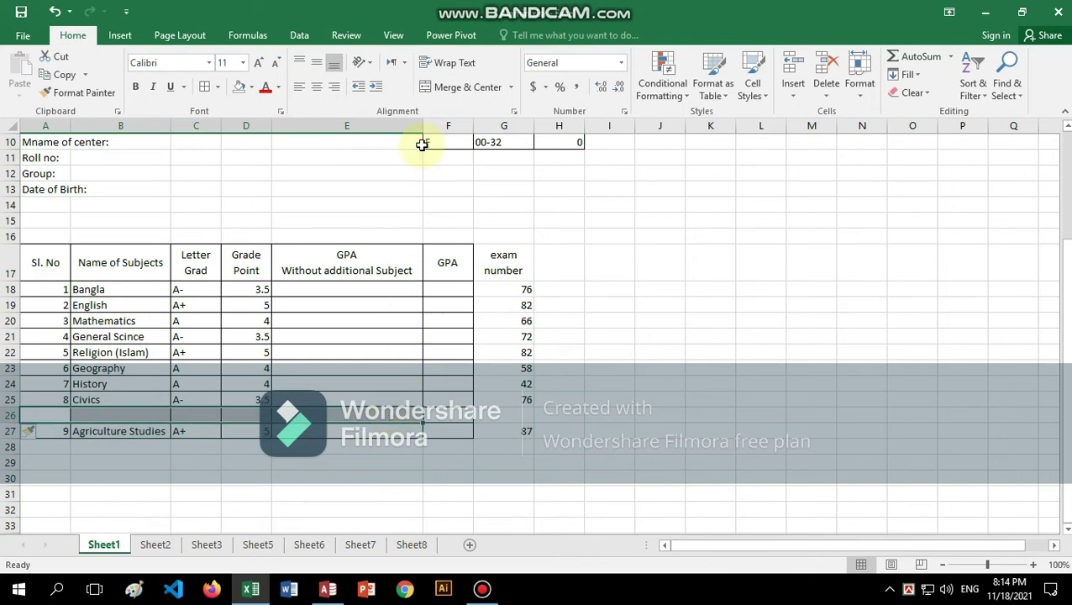
pyautogui.click(441, 89)
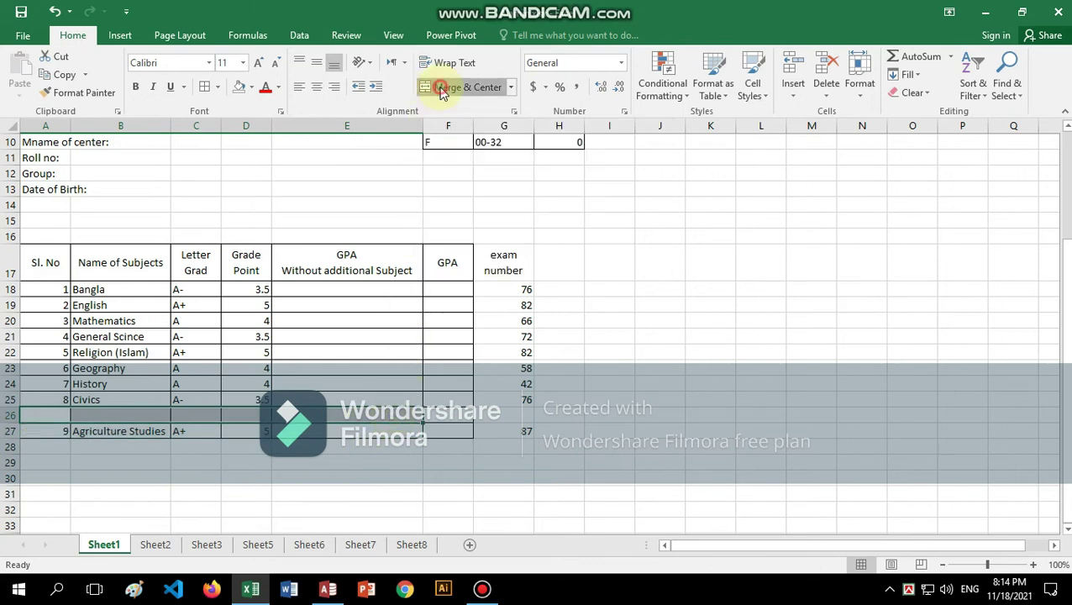
pyautogui.click(284, 489)
# Merge and center E18:E25 into a single GPA cell.
pyautogui.moveTo(330, 286); pyautogui.dragTo(327, 389)
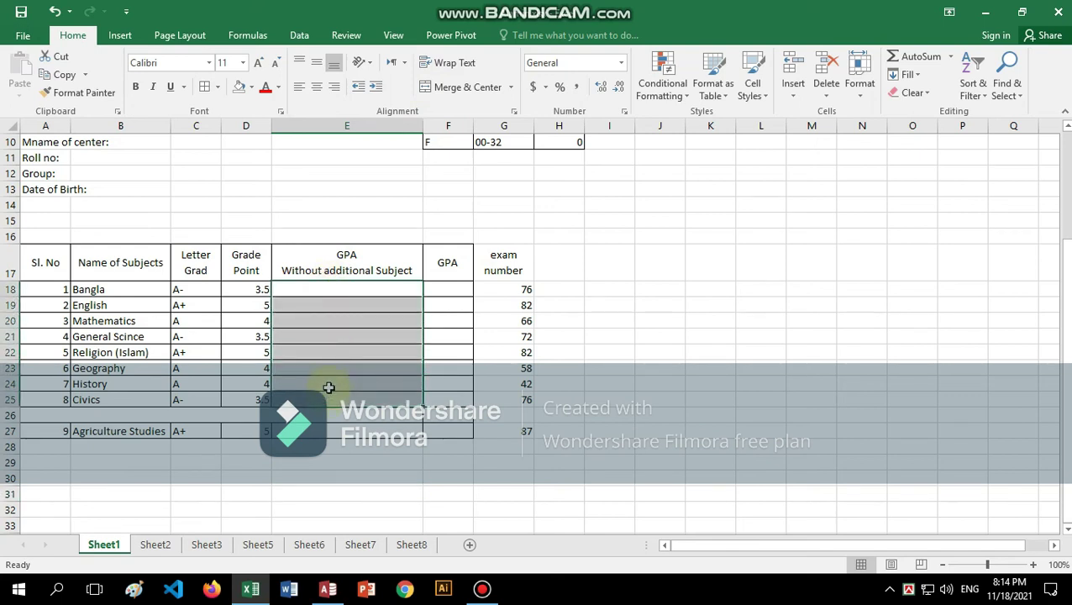
pyautogui.click(437, 87)
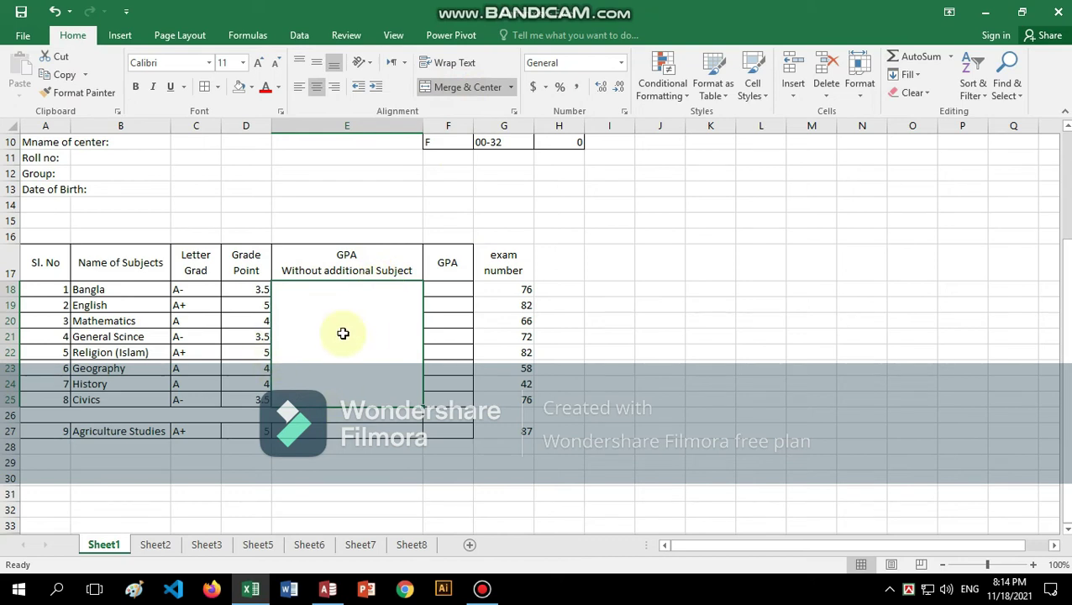
pyautogui.click(410, 450)
pyautogui.click(361, 342)
# Enter =SUM(D18:D25)/8 in the merged cell, giving a GPA of 4.0625.
pyautogui.write('=')
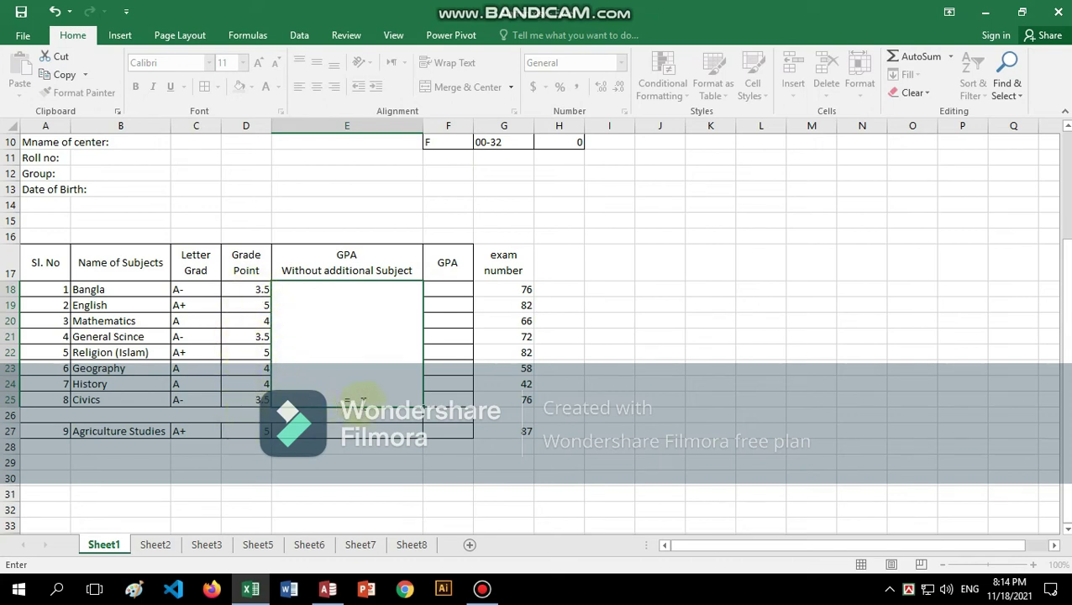
pyautogui.click(909, 54)
pyautogui.click(248, 286)
pyautogui.moveTo(249, 286); pyautogui.dragTo(250, 401)
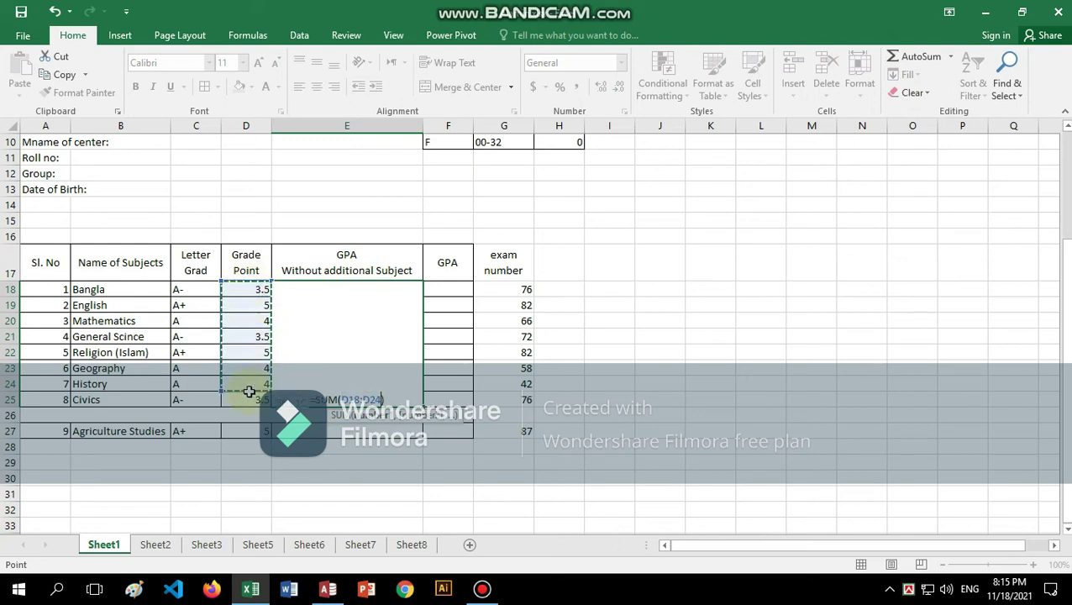
pyautogui.click(389, 394)
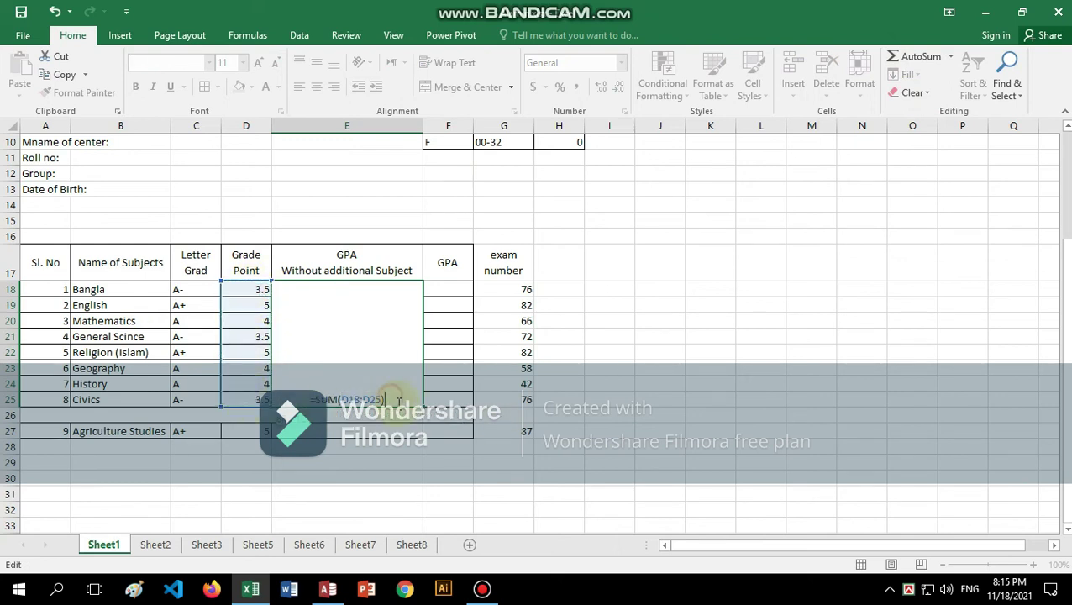
pyautogui.write('/8')
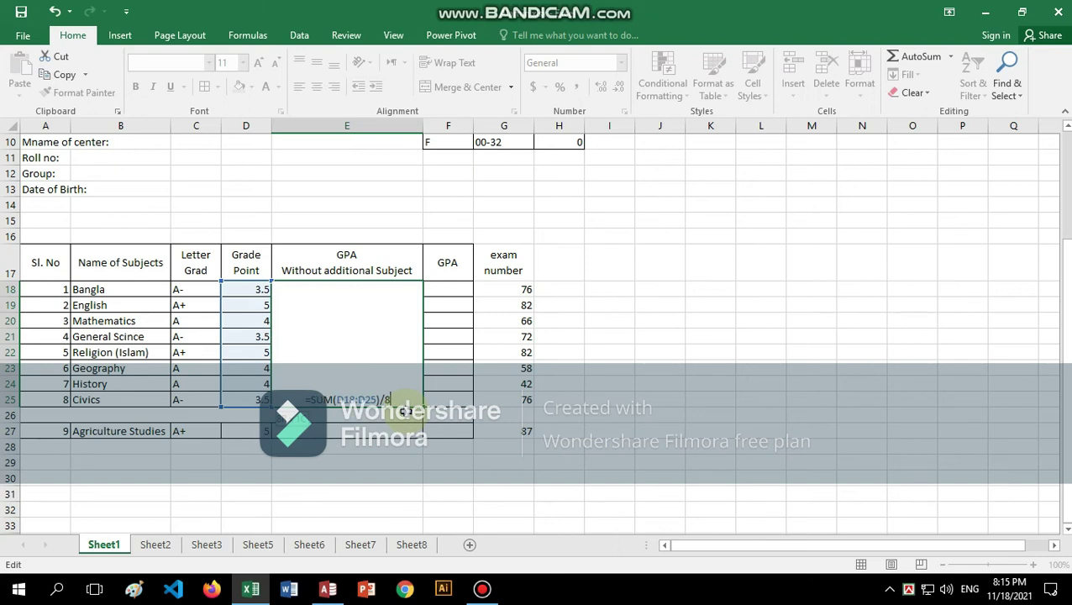
pyautogui.press('Return')
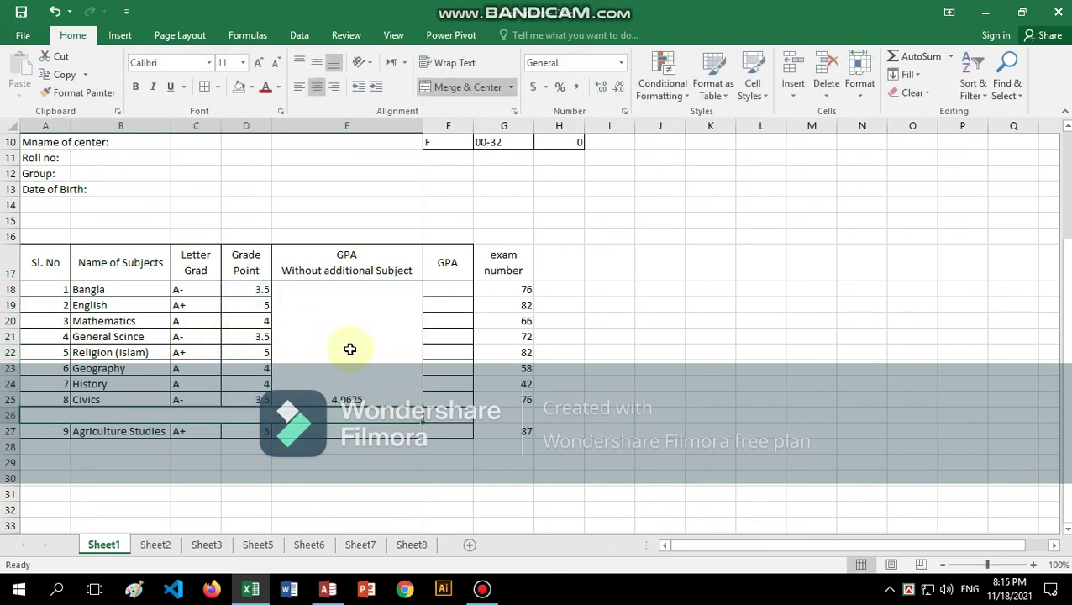
pyautogui.click(371, 359)
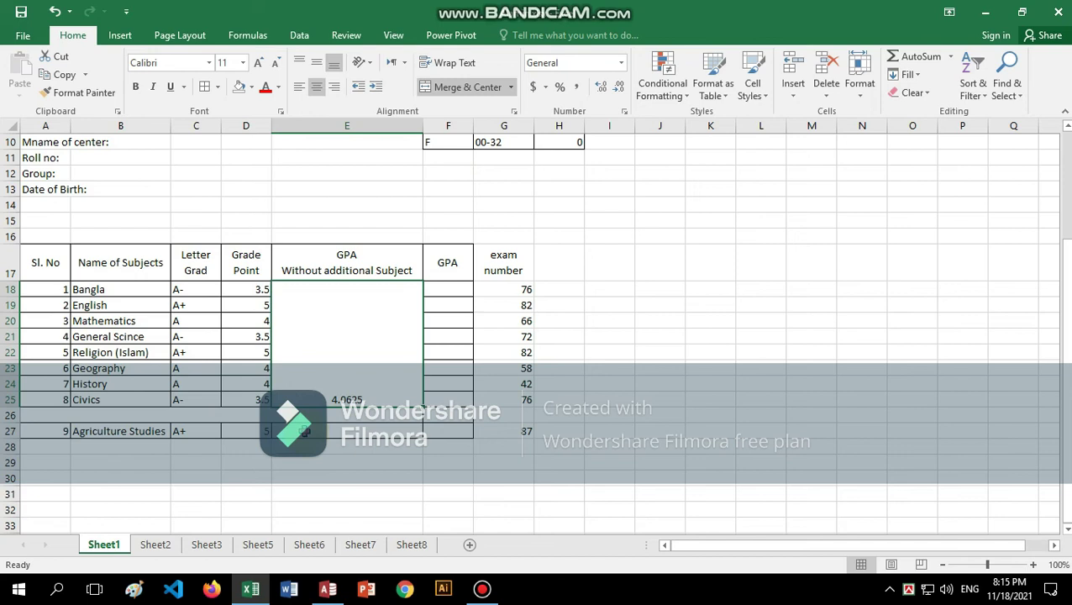
# Enter a formula in D28 based on the Agriculture Studies grade point D27, giving 2.
pyautogui.click(304, 431)
pyautogui.click(252, 447)
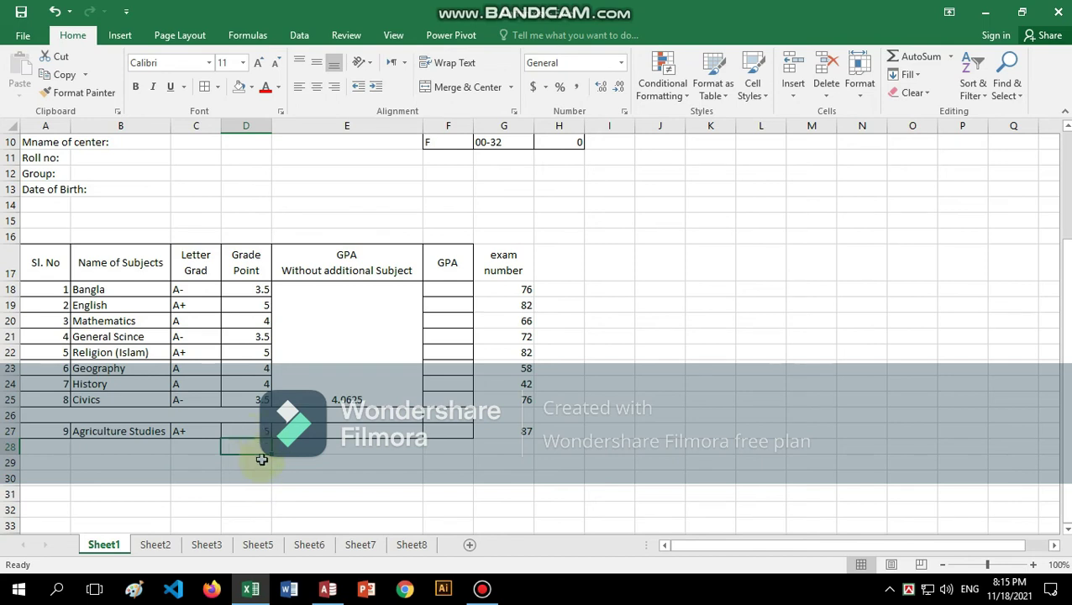
pyautogui.write('=')
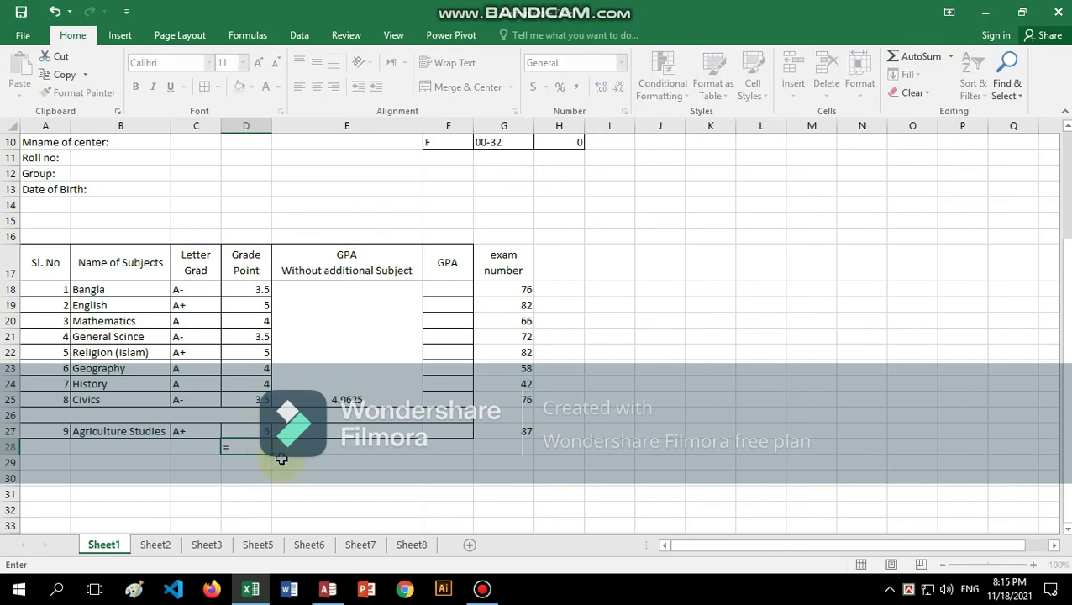
pyautogui.click(254, 430)
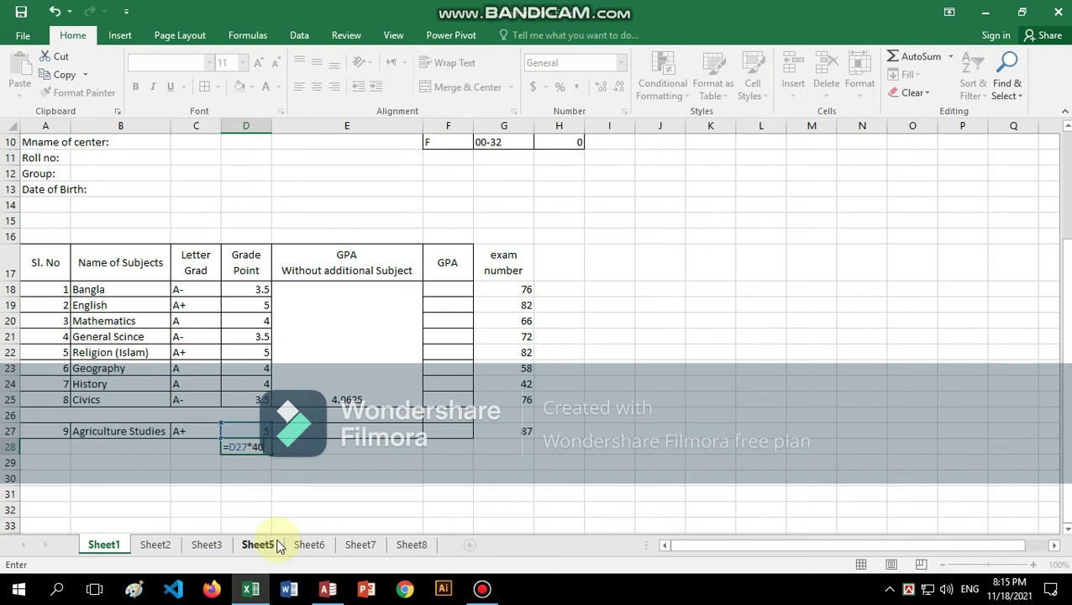
pyautogui.press('Return')
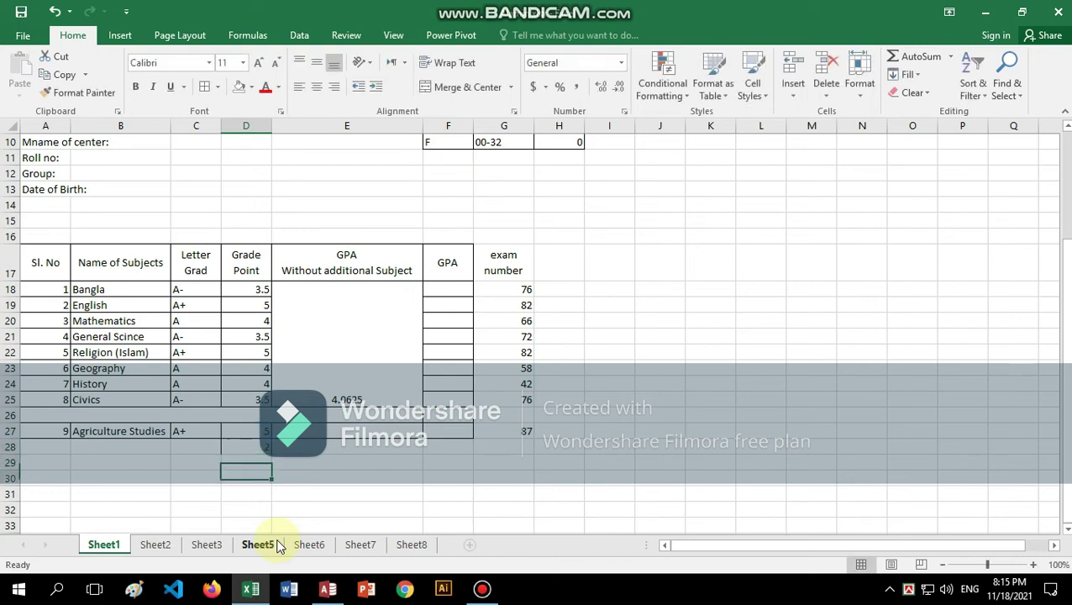
pyautogui.press('Return')
pyautogui.press('Return')
pyautogui.press('Return')
pyautogui.press('Return')
pyautogui.press('Return')
pyautogui.press('Return')
pyautogui.press('Return')
pyautogui.press('Return')
pyautogui.press('Return')
pyautogui.press('Return')
pyautogui.press('Return')
# Enter =D27-D28 in E27 for the additional subject's extra points, 3.
pyautogui.scroll(5, 290, 357)
pyautogui.scroll(7, 285, 355)
pyautogui.scroll(4, 276, 354)
pyautogui.scroll(-1, 275, 353)
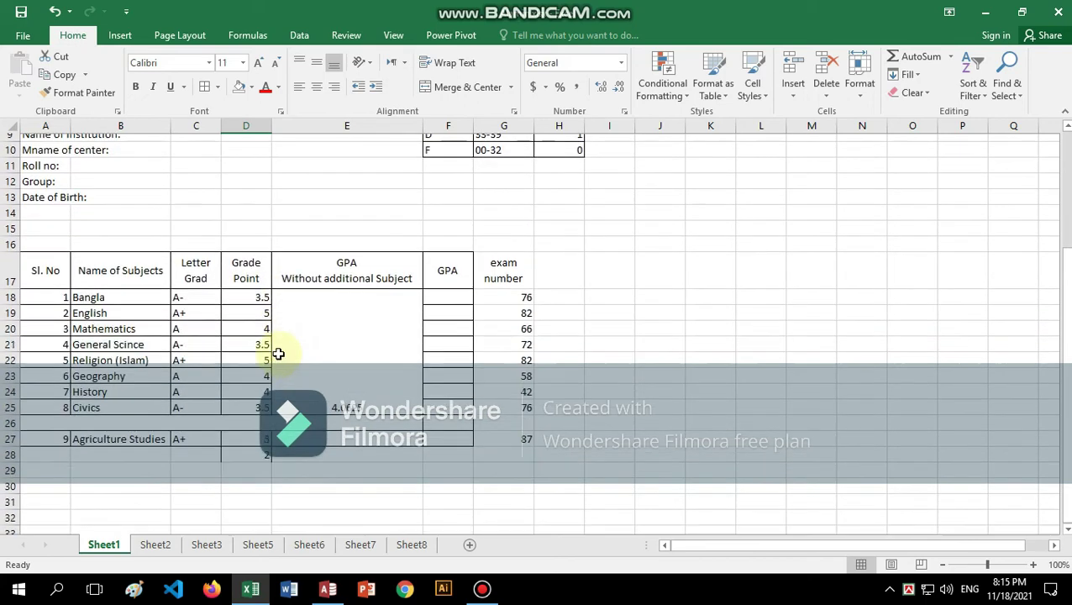
pyautogui.scroll(-1, 319, 363)
pyautogui.scroll(-1, 254, 434)
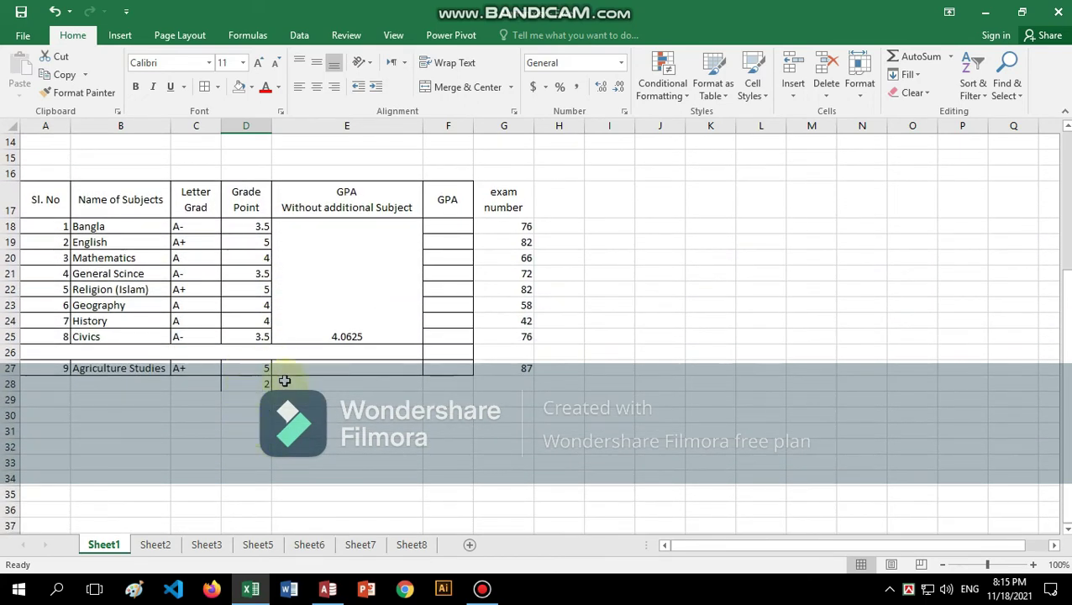
pyautogui.click(326, 369)
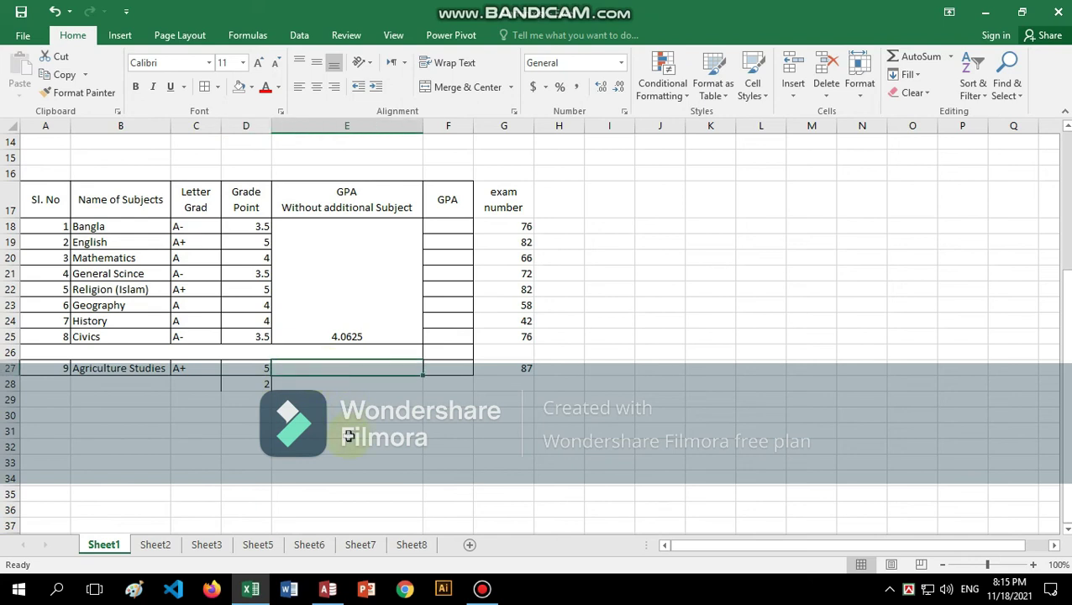
pyautogui.write('=')
pyautogui.click(236, 367)
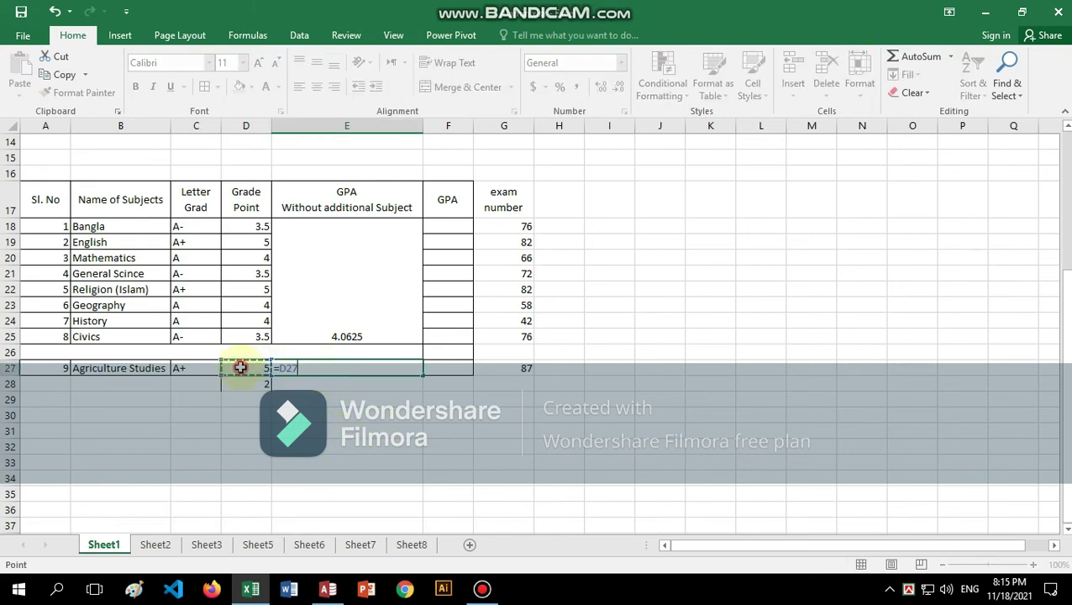
pyautogui.write('-')
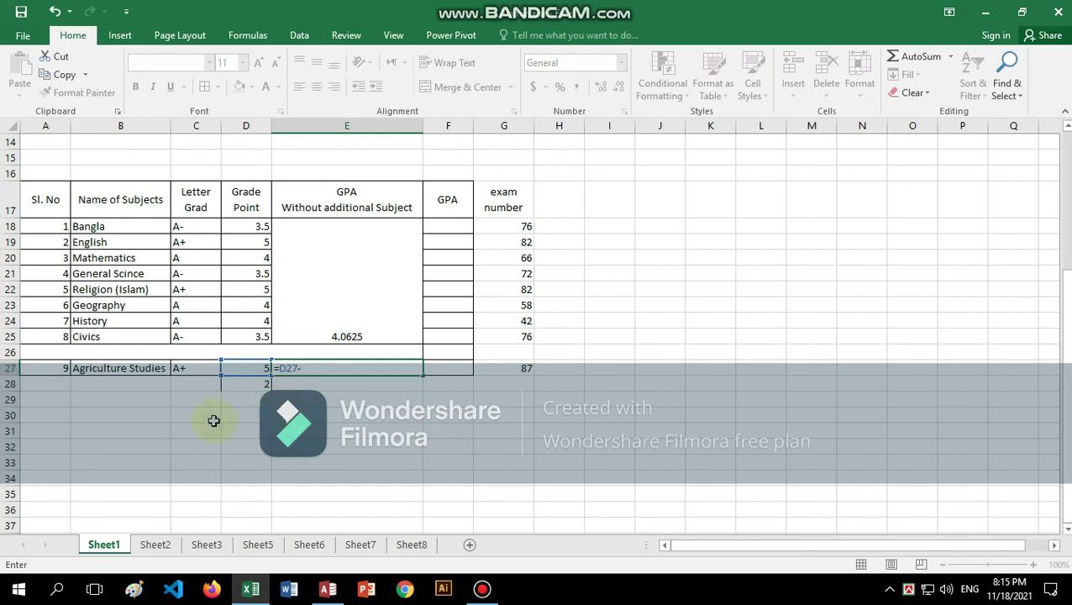
pyautogui.click(257, 383)
pyautogui.press('Return')
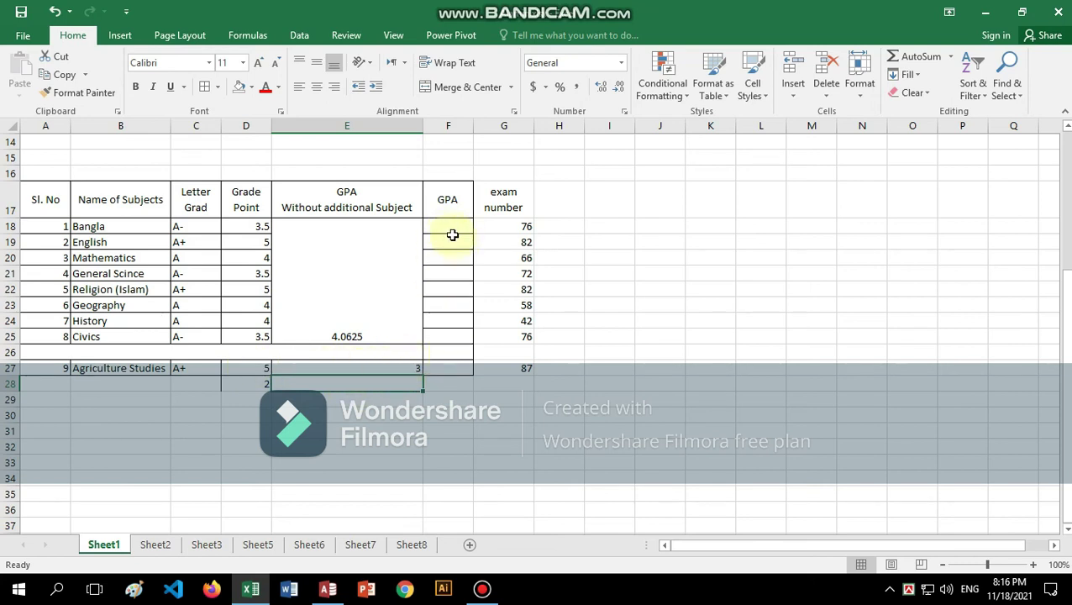
# Merge and center F18:F27 into one GPA cell and widen column F.
pyautogui.moveTo(447, 228); pyautogui.dragTo(453, 367)
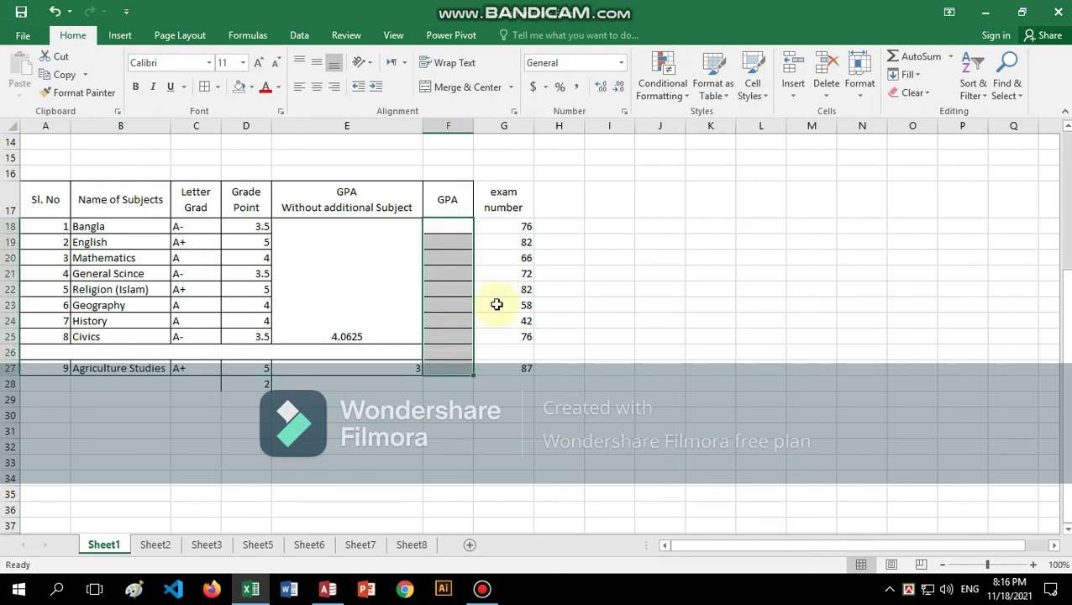
pyautogui.click(464, 87)
pyautogui.click(504, 431)
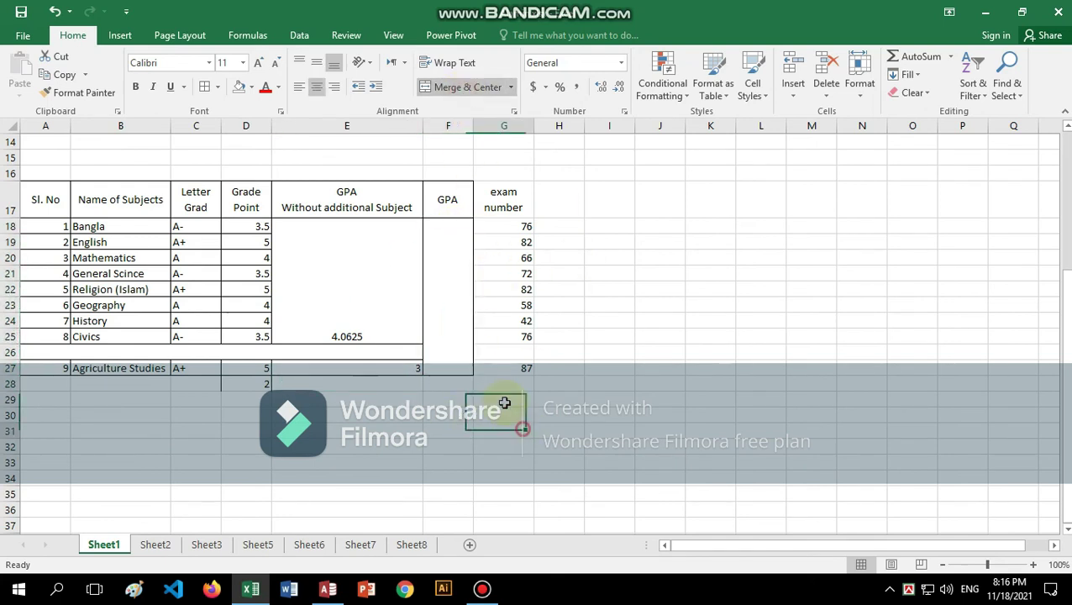
pyautogui.click(460, 252)
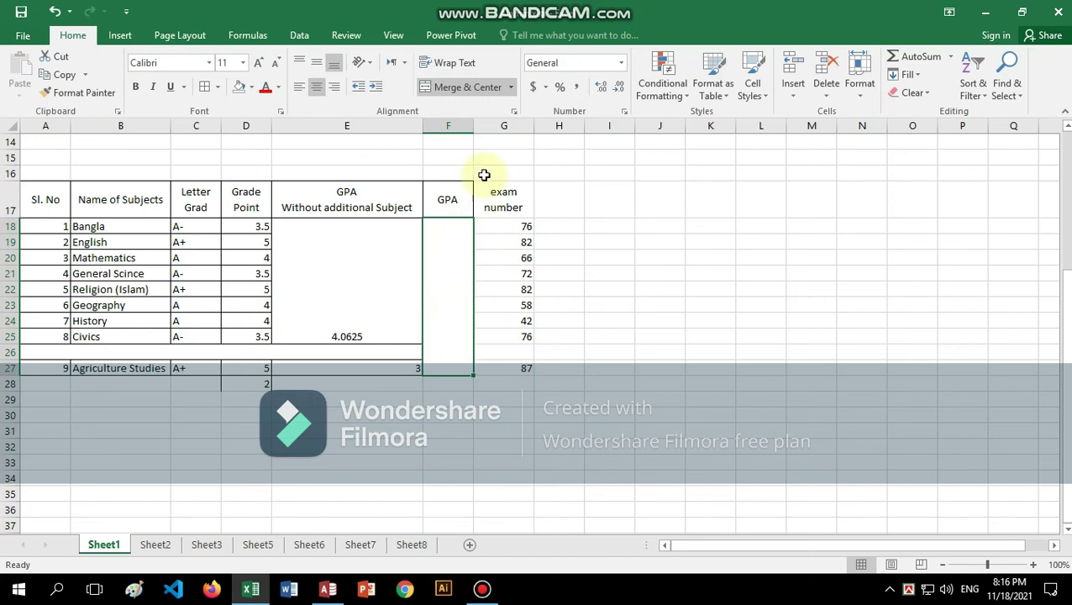
pyautogui.moveTo(472, 126)
pyautogui.mouseDown()
pyautogui.moveTo(668, 135)
pyautogui.moveTo(694, 155)
pyautogui.mouseUp()
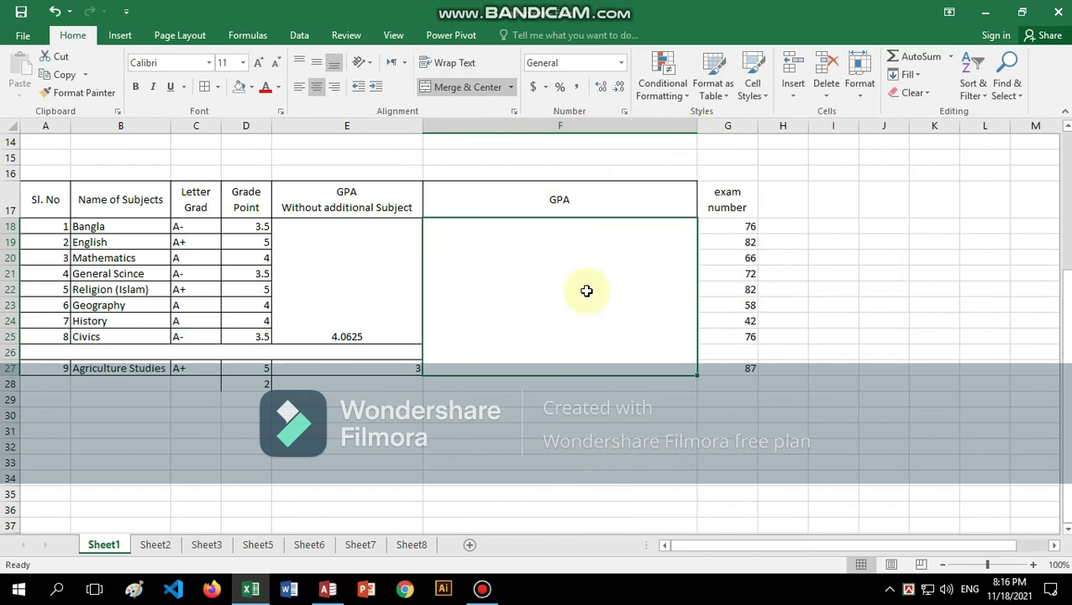
# Enter =(D18+D19+D20+D21+D22+D23+D24+D25+E27)/8 in the merged cell, giving 4.4375.
pyautogui.write('=(')
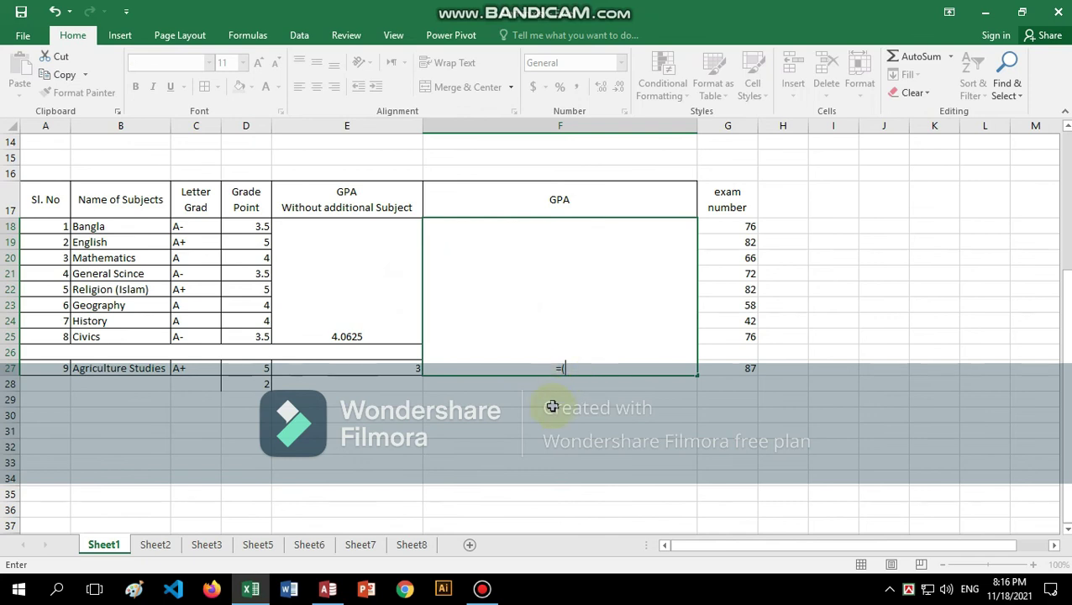
pyautogui.click(247, 225)
pyautogui.write('+')
pyautogui.click(252, 243)
pyautogui.write('+')
pyautogui.click(250, 258)
pyautogui.write('+')
pyautogui.click(252, 273)
pyautogui.write('+')
pyautogui.click(259, 289)
pyautogui.write('+')
pyautogui.click(256, 305)
pyautogui.write('+')
pyautogui.click(257, 321)
pyautogui.write('+')
pyautogui.click(256, 334)
pyautogui.write('+')
pyautogui.click(324, 373)
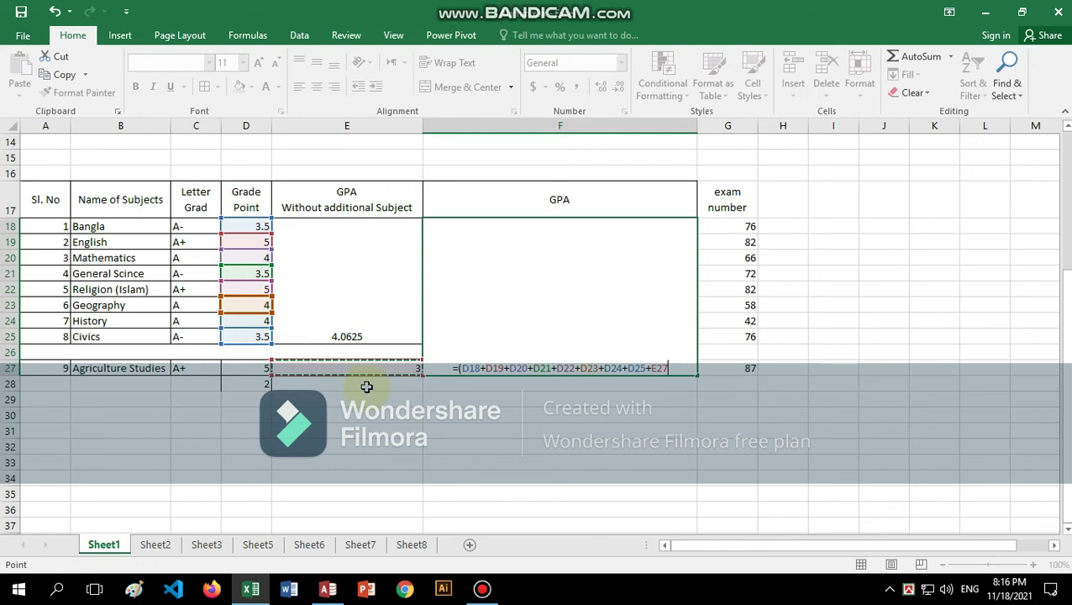
pyautogui.write(')/8')
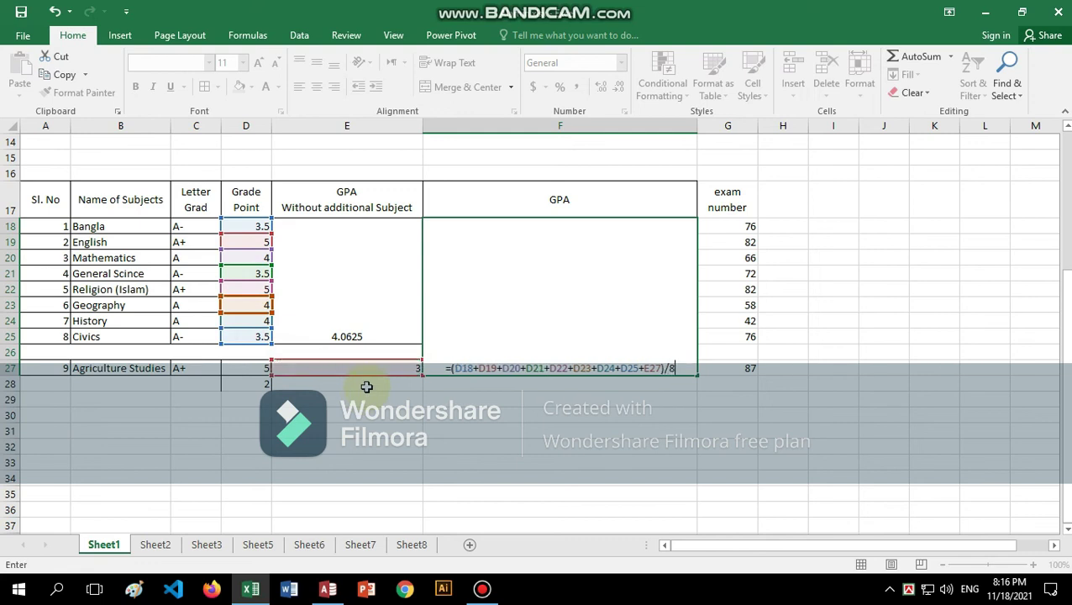
pyautogui.press('Return')
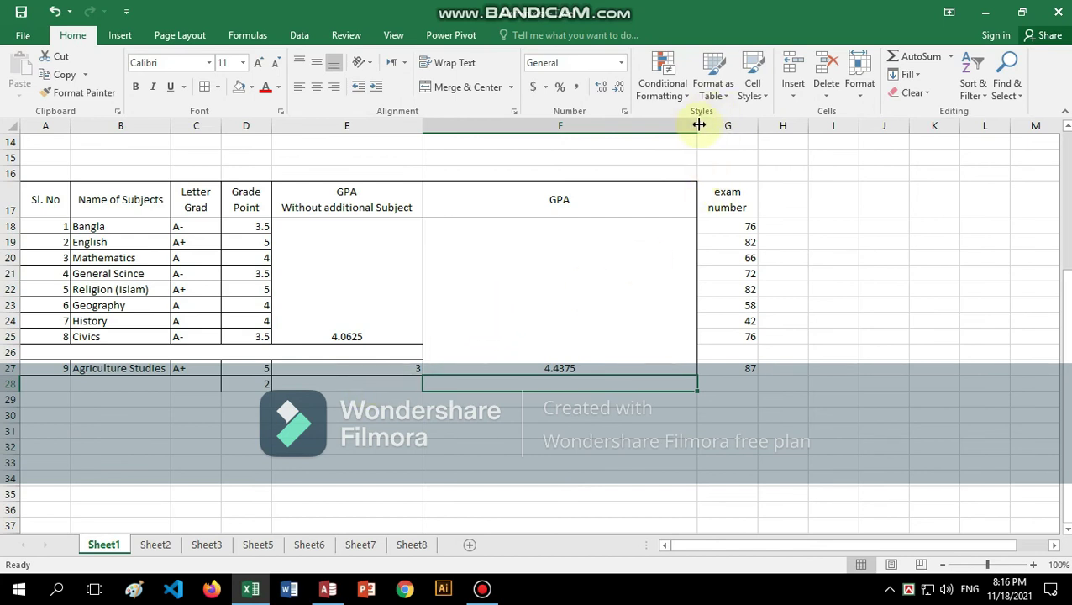
# Narrow column F and middle-align the merged GPA cells holding 4.0625 and 4.4375.
pyautogui.moveTo(698, 125); pyautogui.dragTo(487, 125)
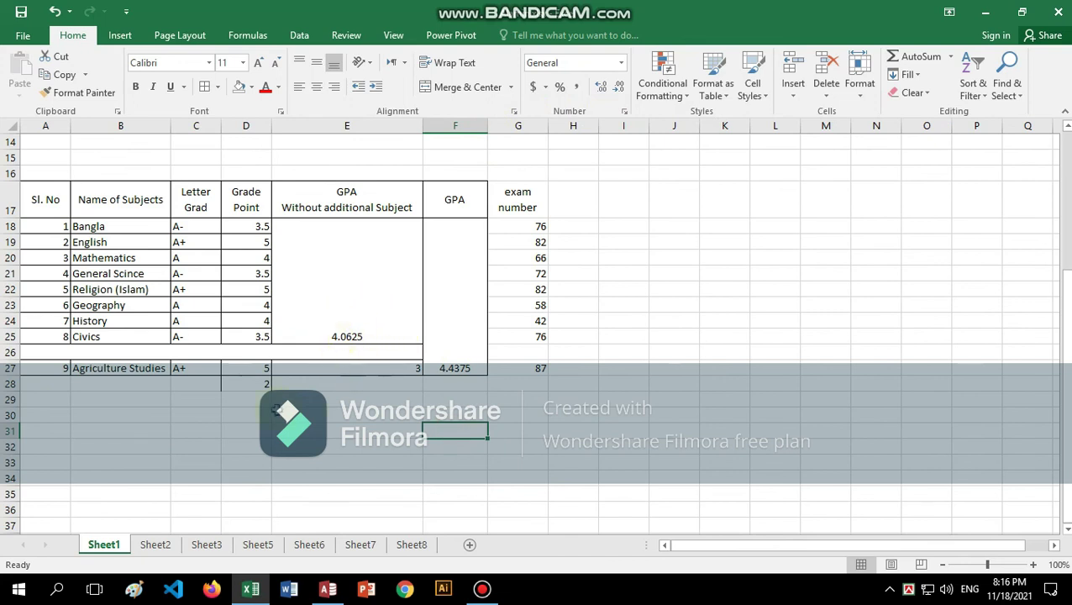
pyautogui.scroll(1, 356, 420)
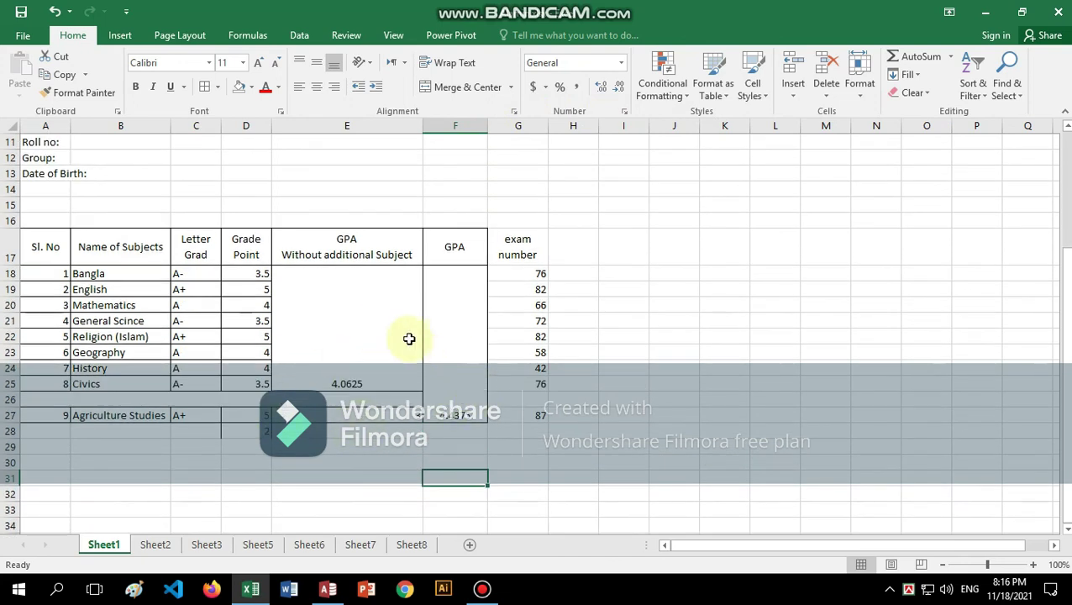
pyautogui.click(337, 332)
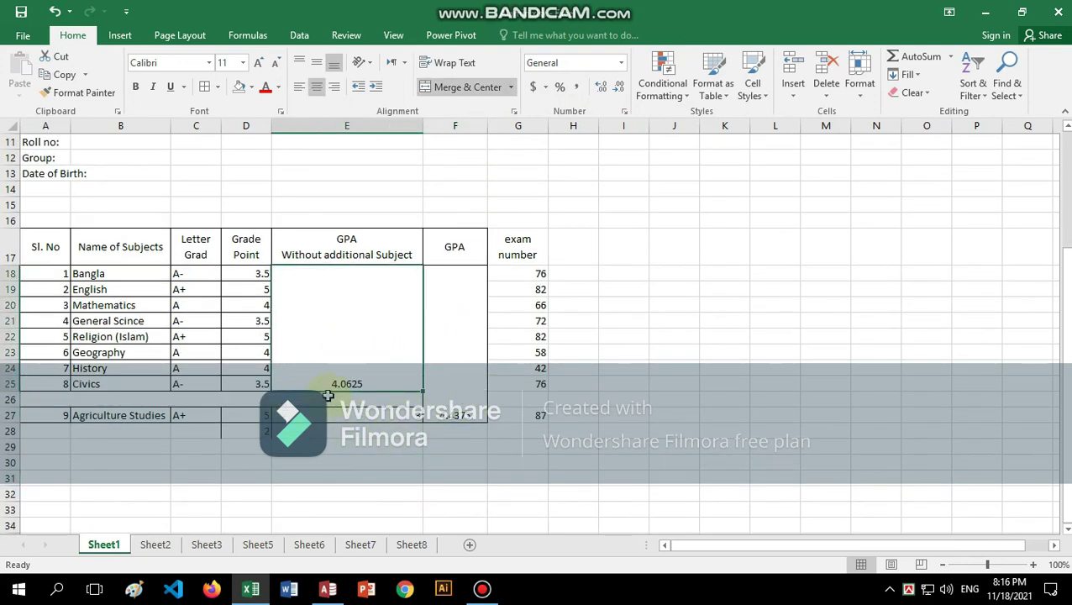
pyautogui.click(319, 67)
pyautogui.click(449, 339)
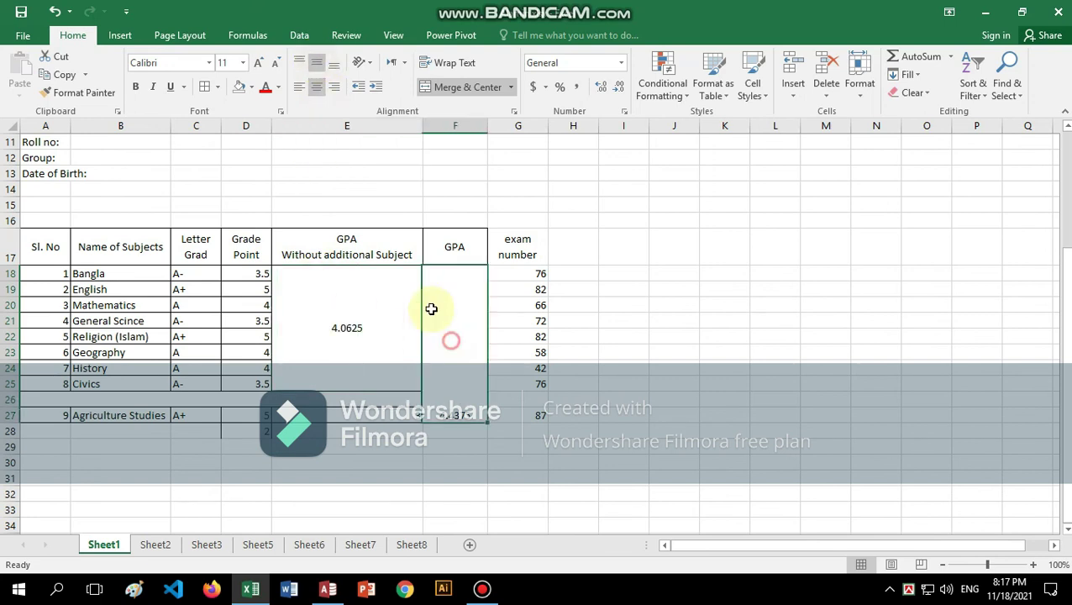
pyautogui.click(316, 65)
pyautogui.scroll(-1, 727, 417)
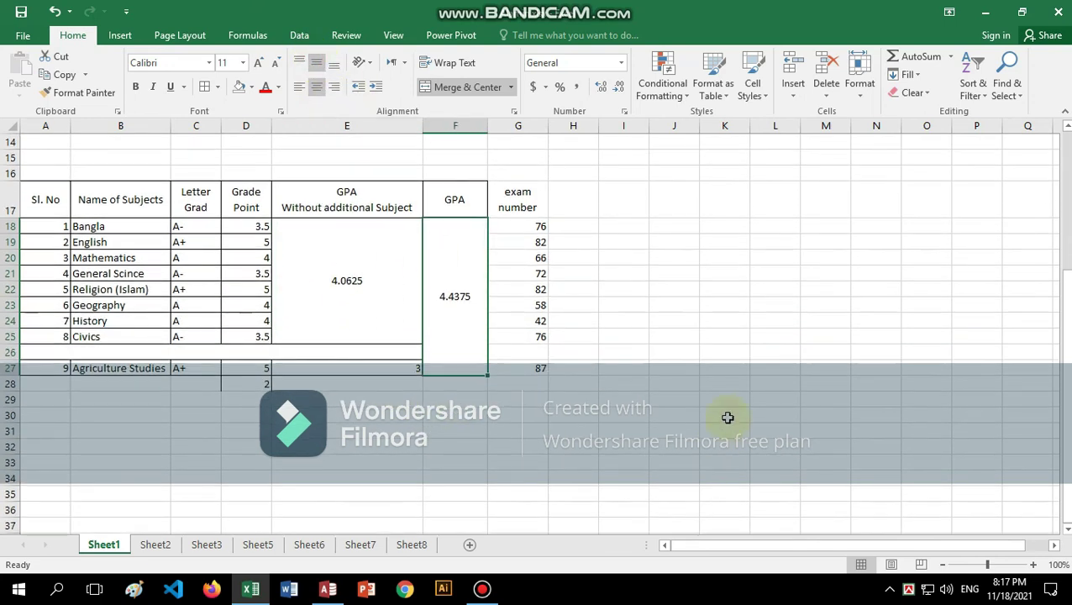
pyautogui.scroll(3, 466, 412)
pyautogui.scroll(2, 466, 412)
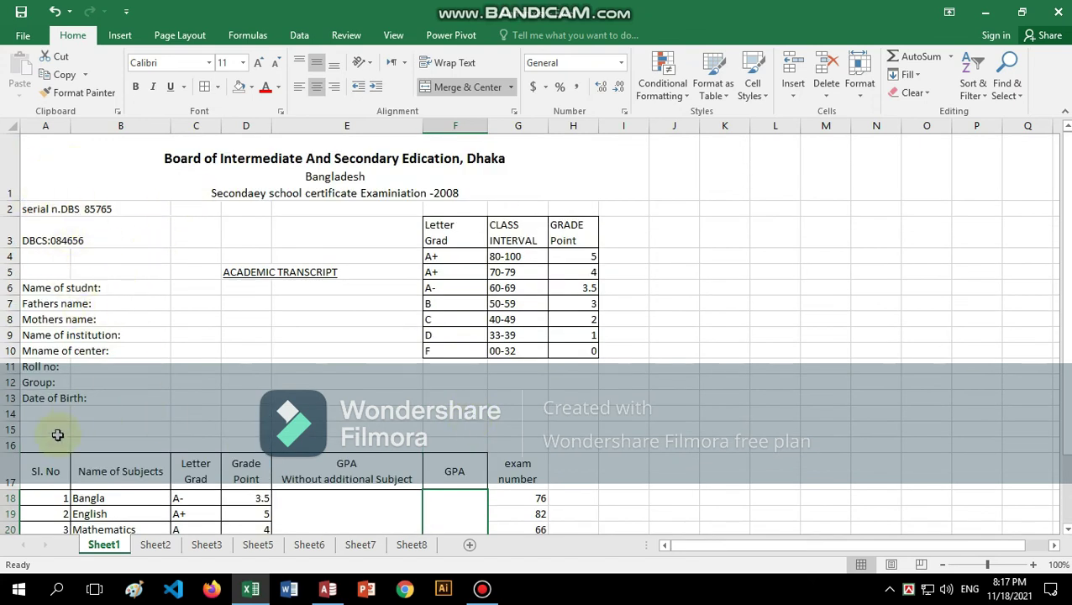
pyautogui.moveTo(6, 166); pyautogui.dragTo(8, 430)
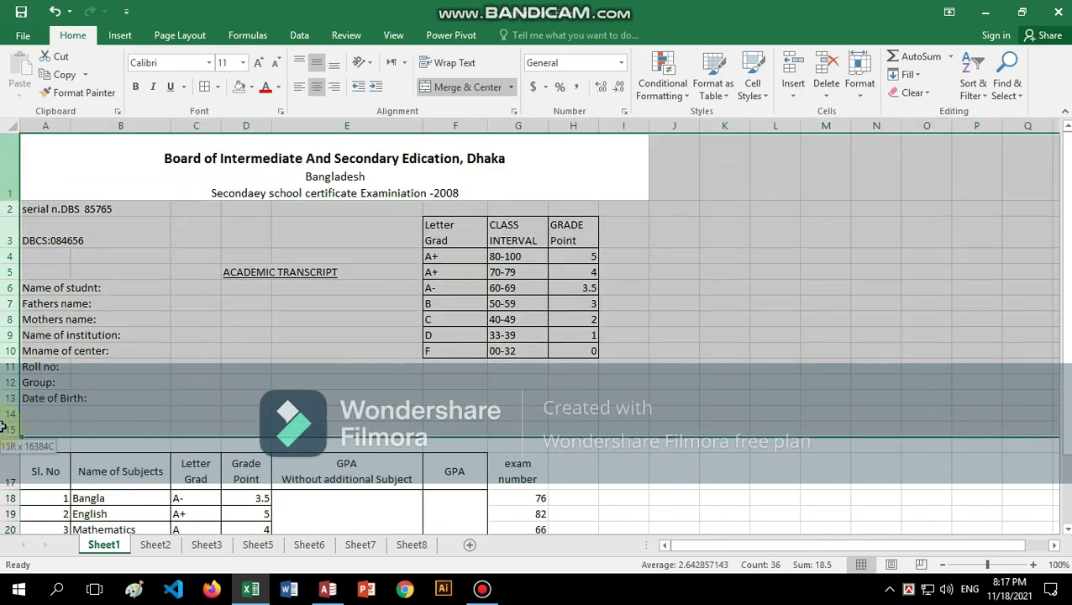
pyautogui.rightClick(8, 430)
pyautogui.click(38, 301)
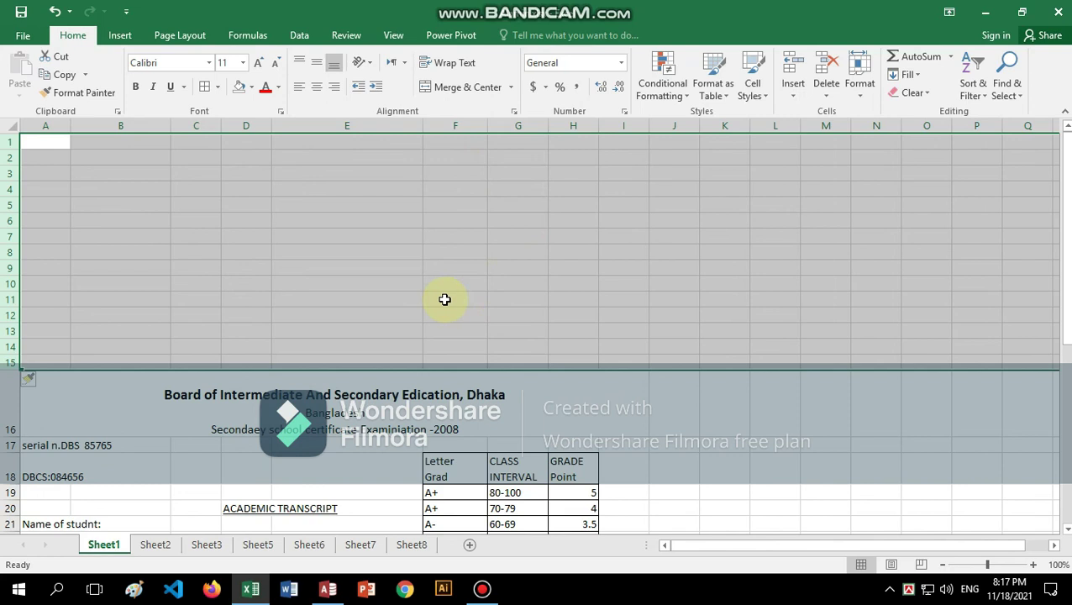
pyautogui.hotkey('ctrl', 'z')
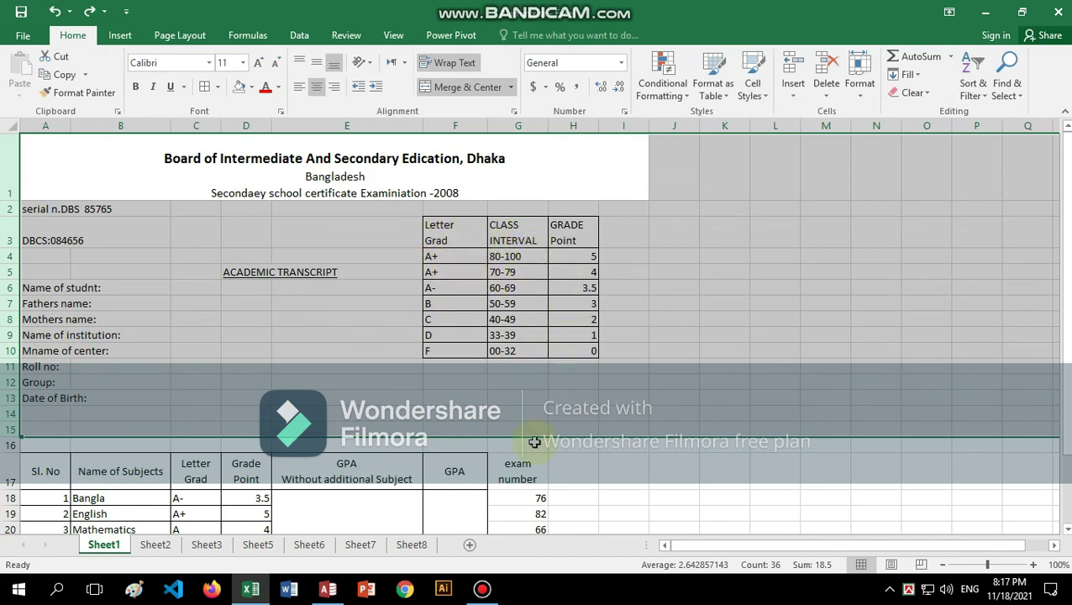
pyautogui.scroll(-2, 451, 397)
pyautogui.scroll(1, 593, 503)
pyautogui.scroll(-3, 479, 464)
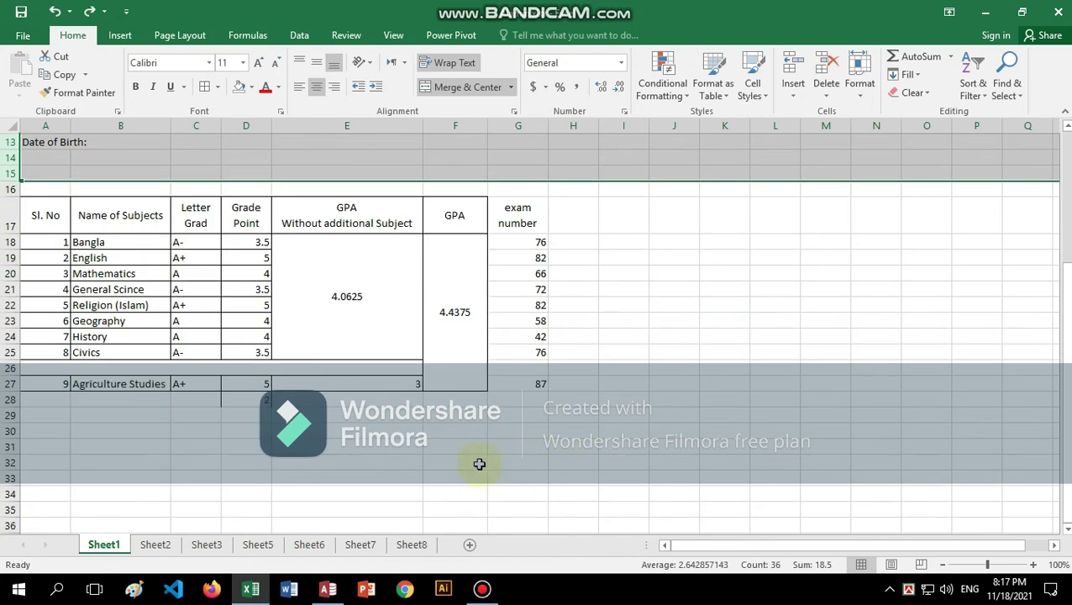
pyautogui.click(455, 401)
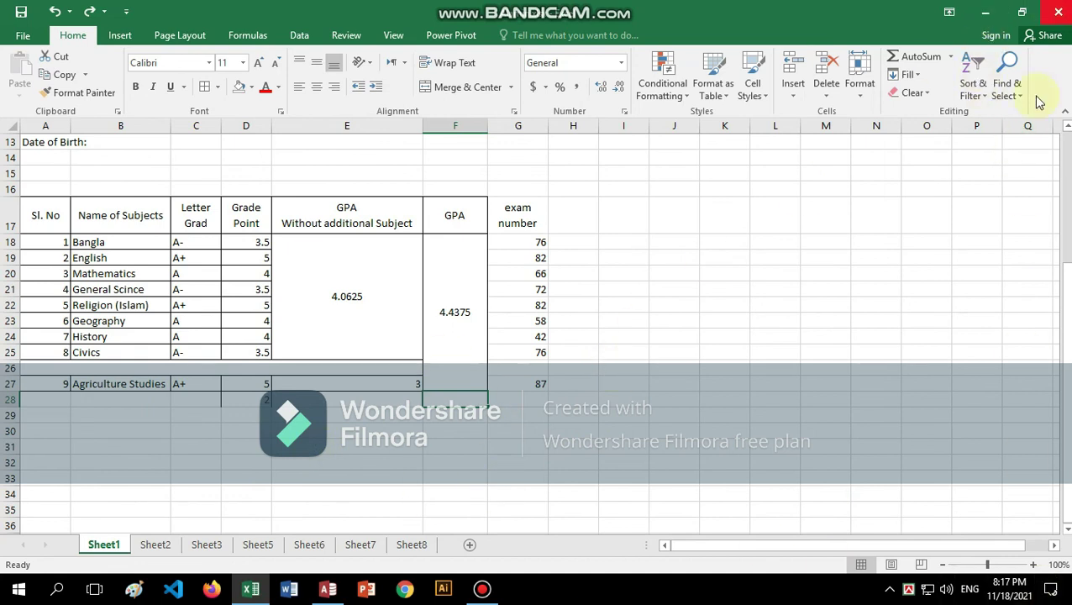
pyautogui.click(492, 591)
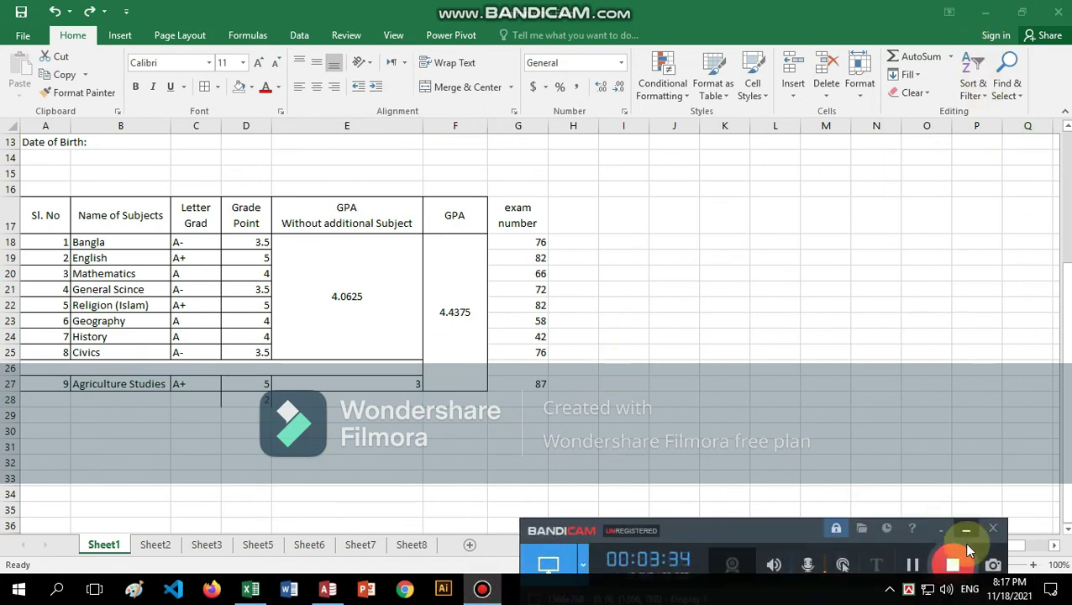